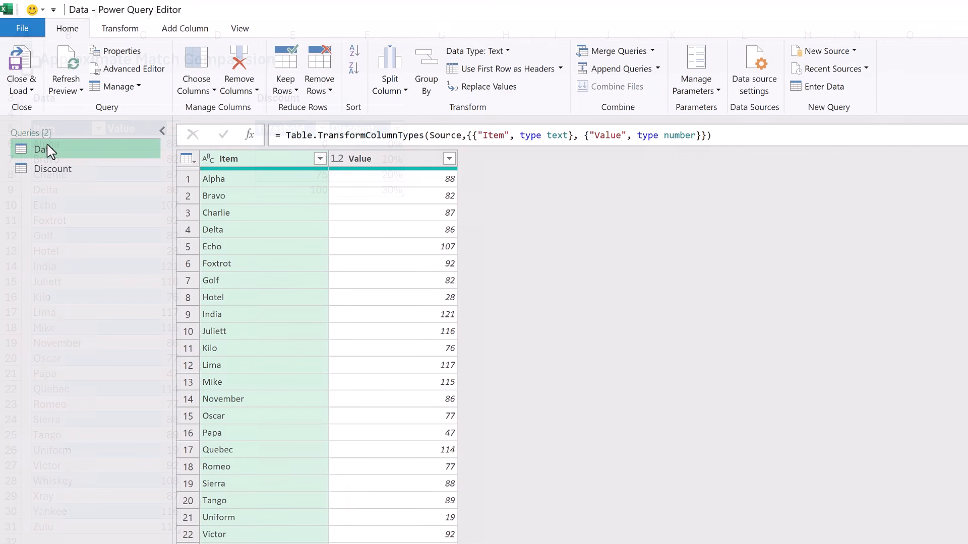
Examine the columns and rows of the Discount and Data queries.
click(53, 176)
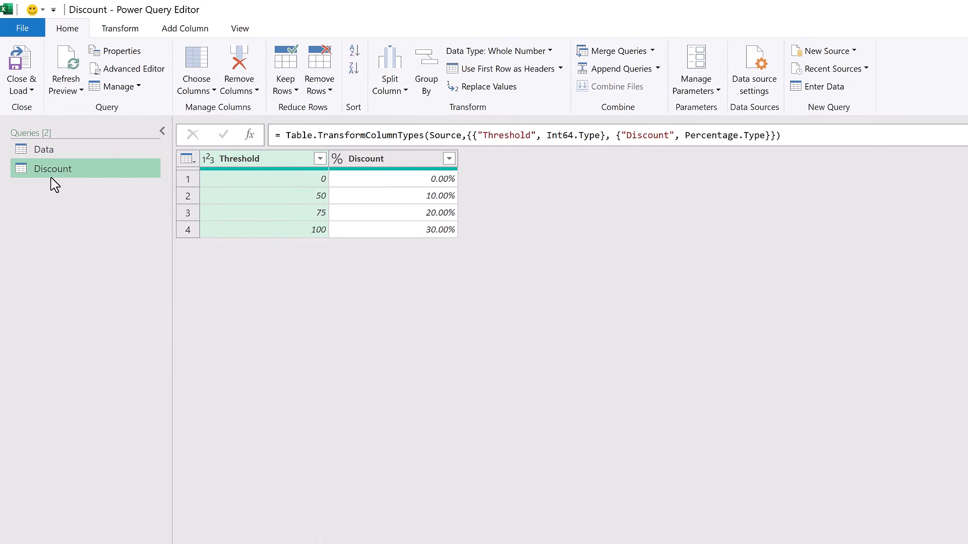
click(54, 153)
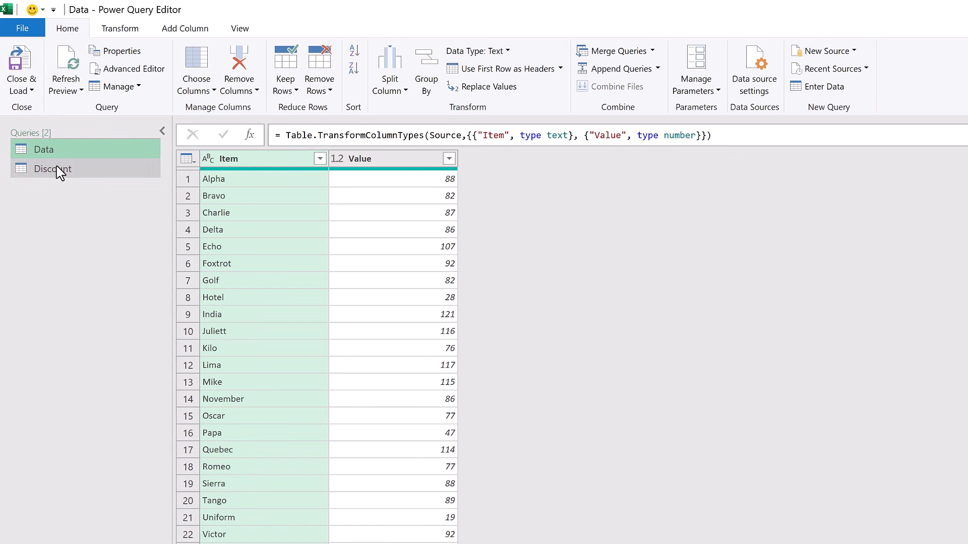
click(58, 171)
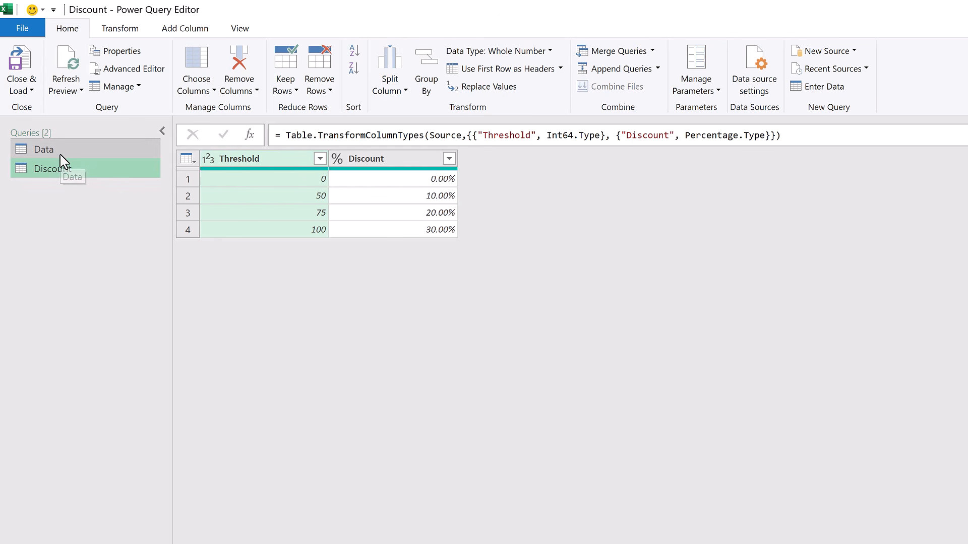
Create a reference query from the Data query and name it Method 1.
click(59, 159)
right_click(59, 155)
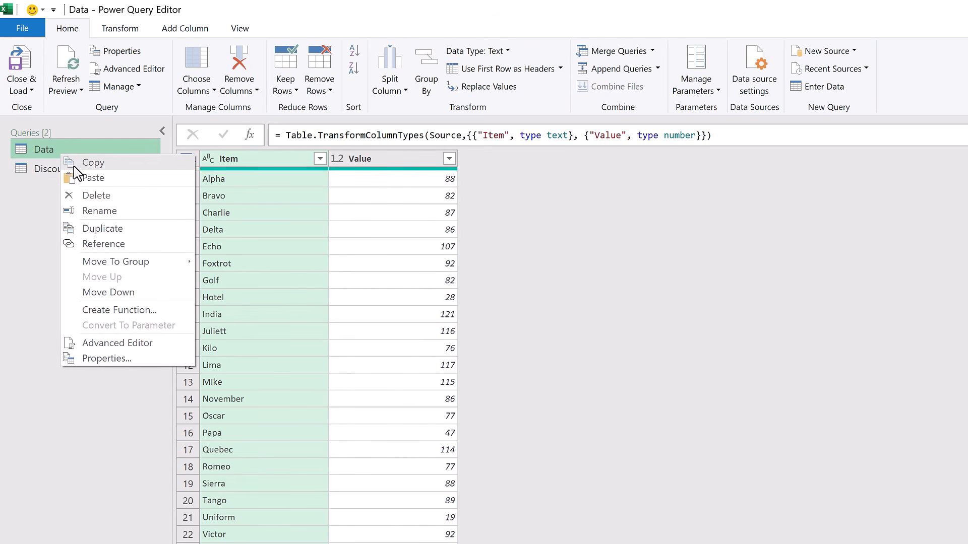
click(100, 247)
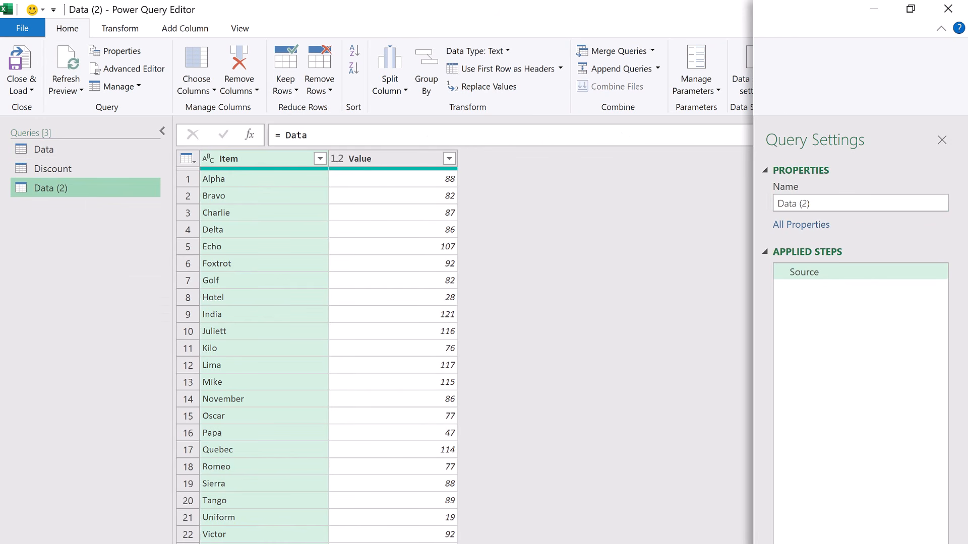
click(872, 203)
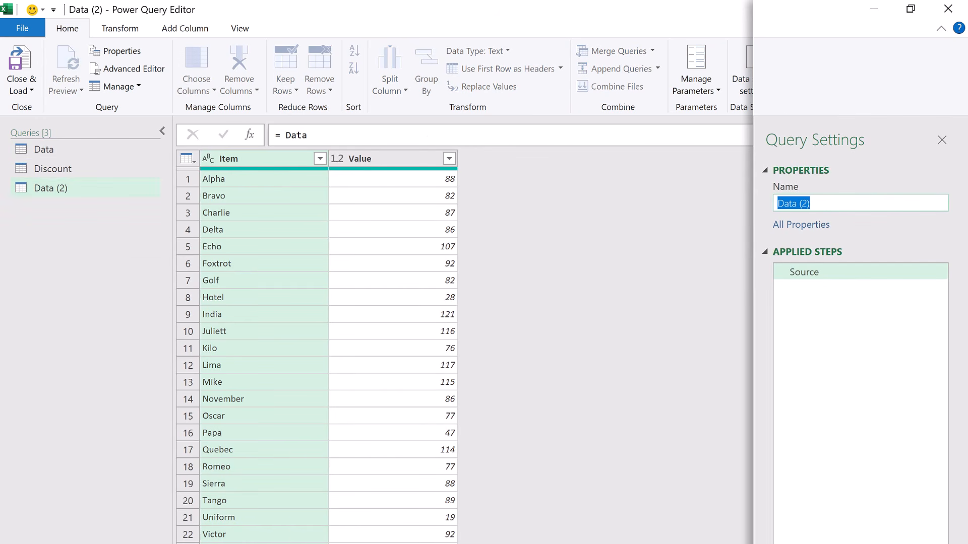
text(Method 1)
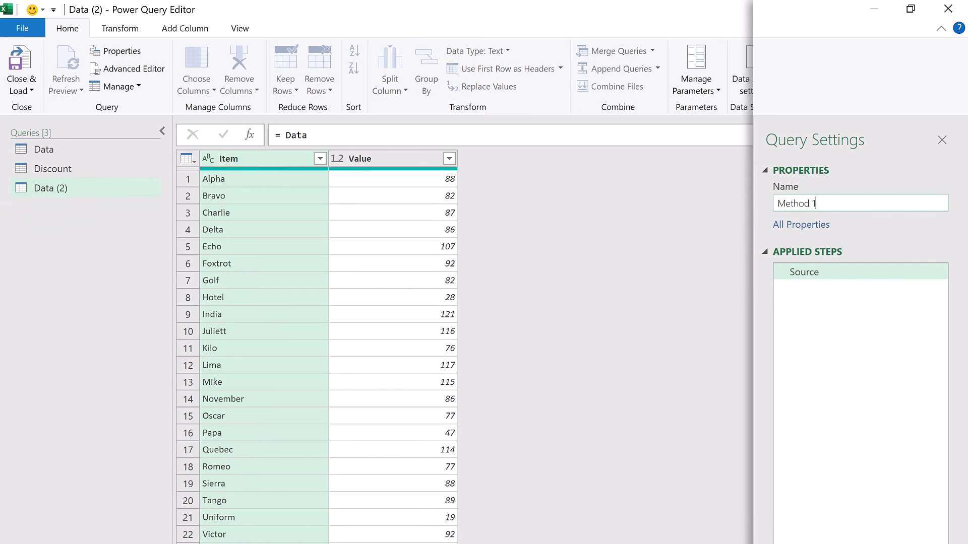
key(Return)
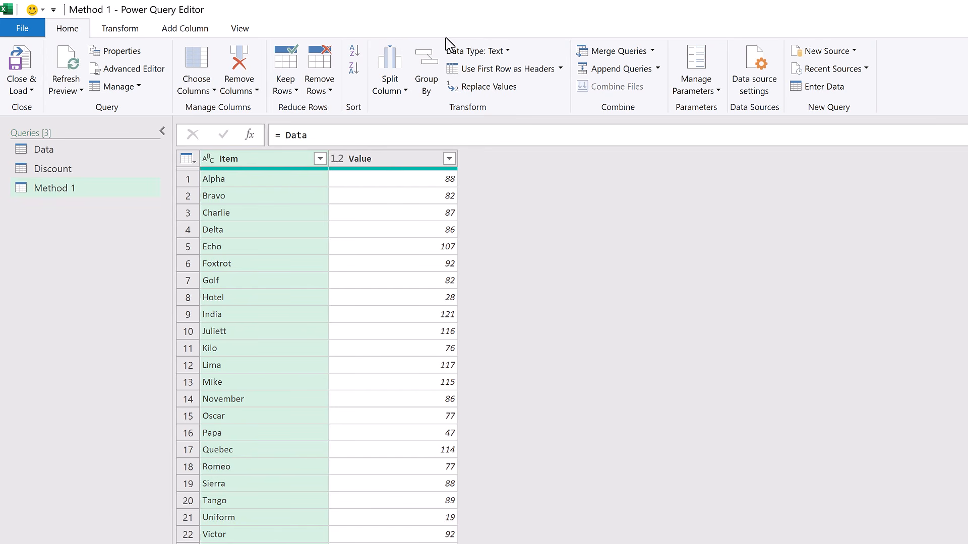
Merge Method 1 with the Discount query, matching Value to Threshold with a Full Outer join.
click(595, 52)
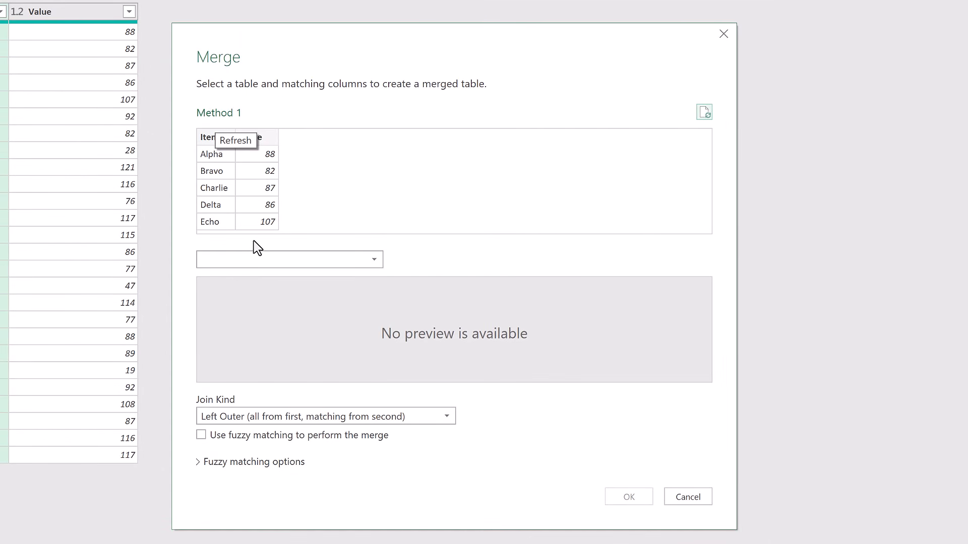
click(257, 260)
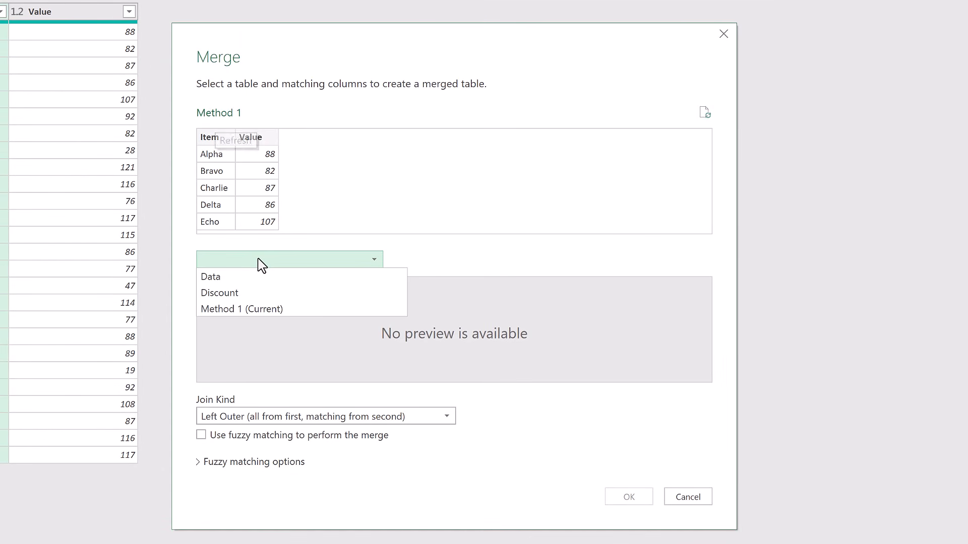
click(242, 293)
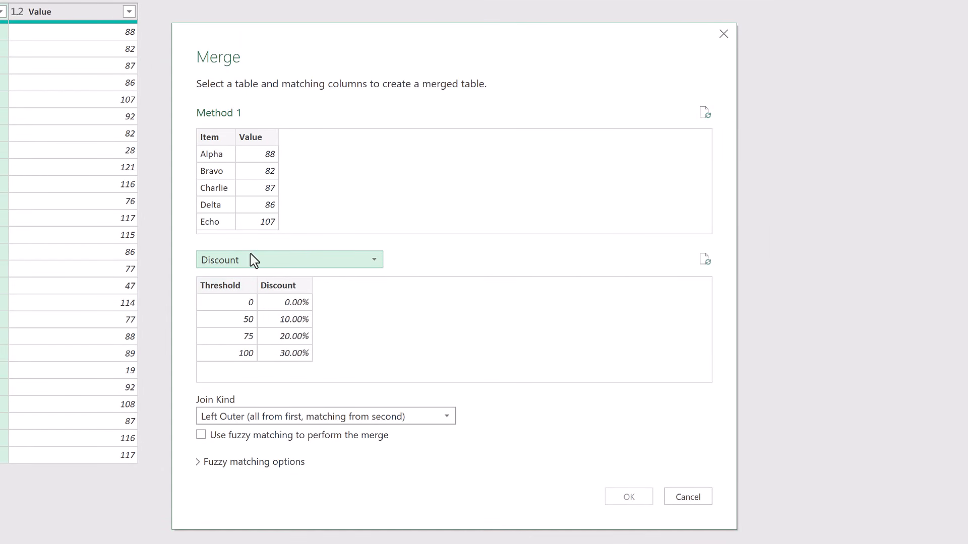
click(255, 140)
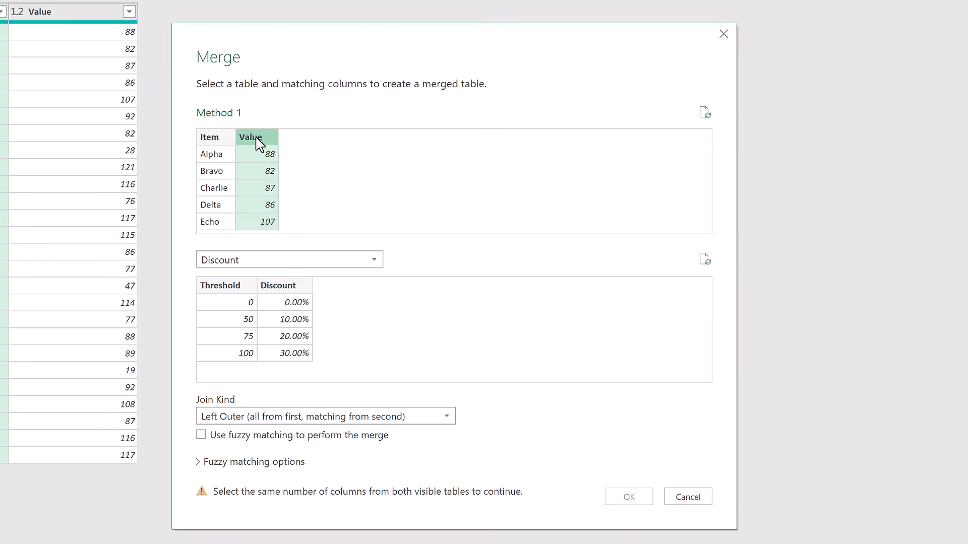
click(227, 289)
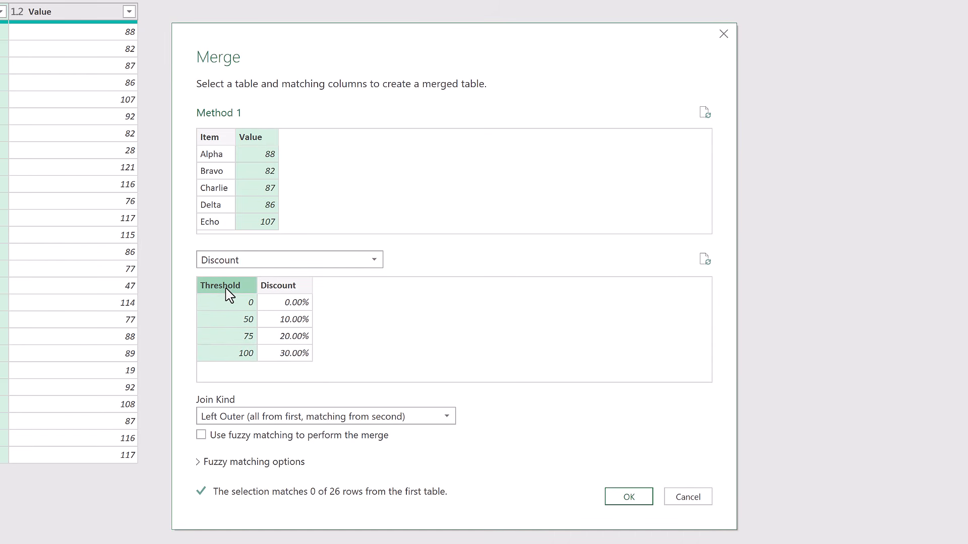
click(256, 418)
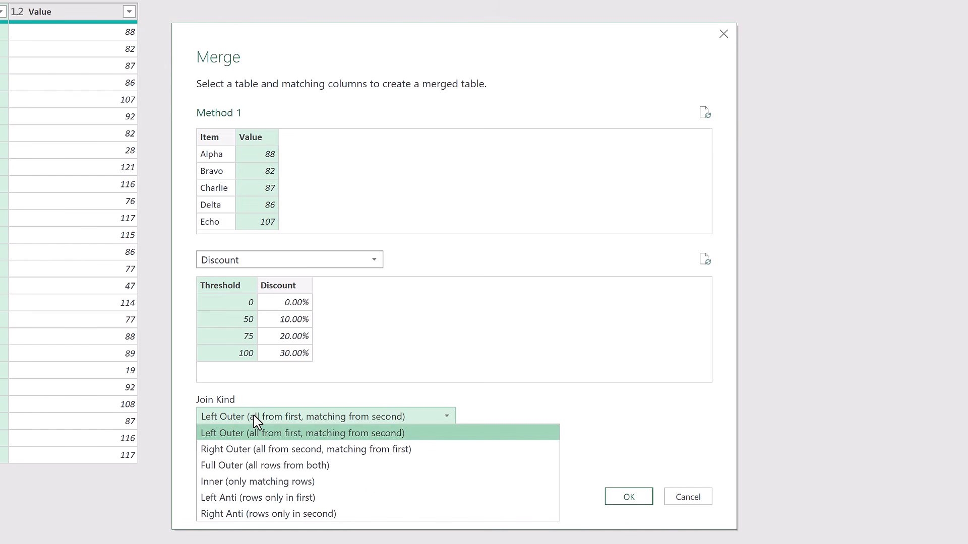
click(264, 466)
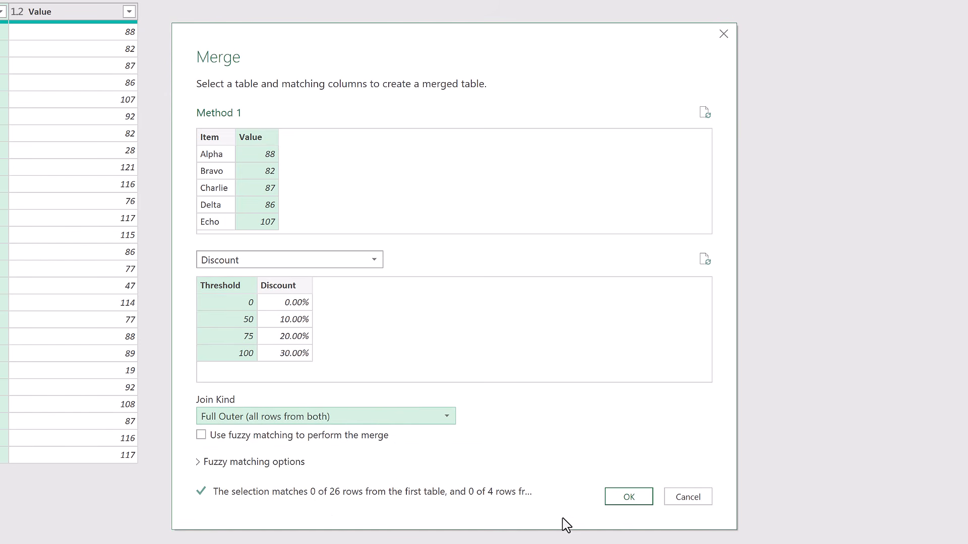
click(624, 501)
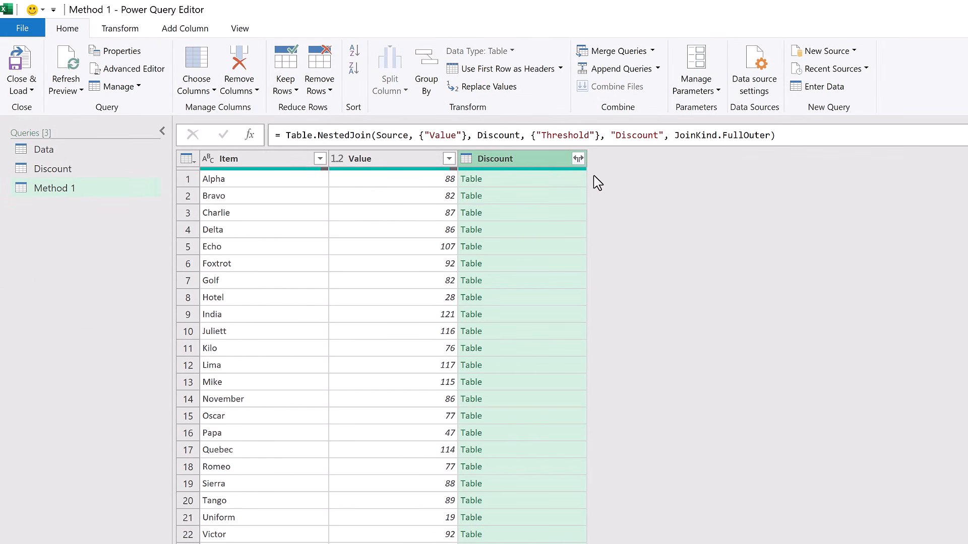
Expand the merged Discount column into Threshold and Discount without using the original column name as prefix.
click(579, 160)
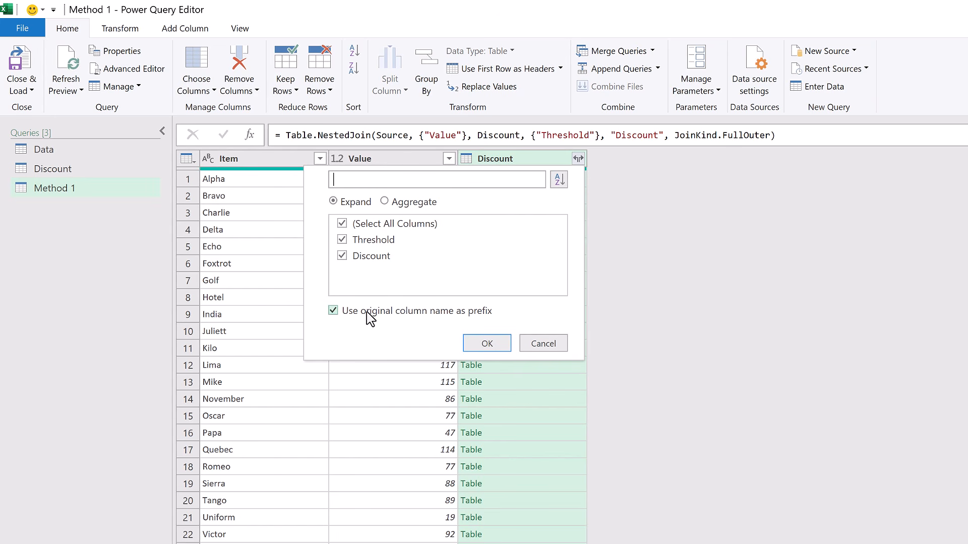
click(333, 311)
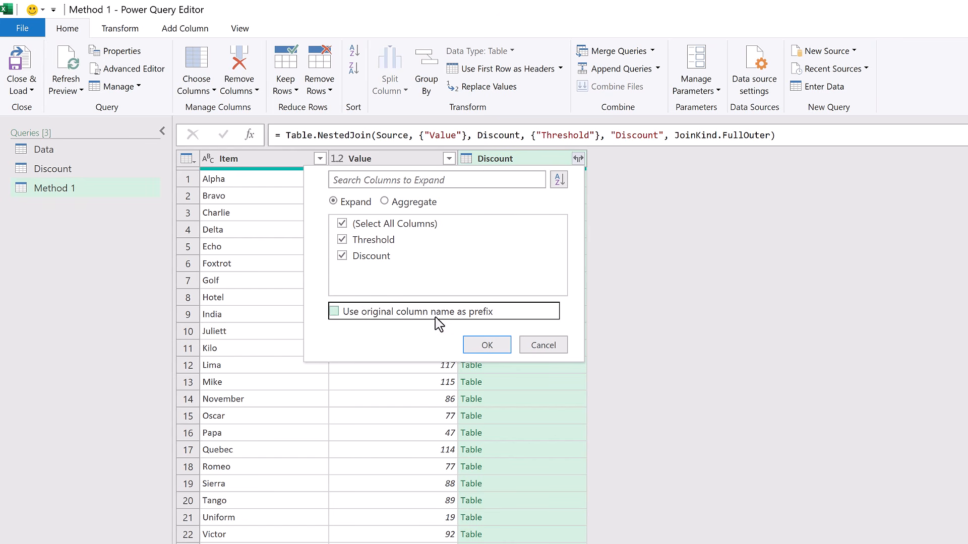
click(488, 345)
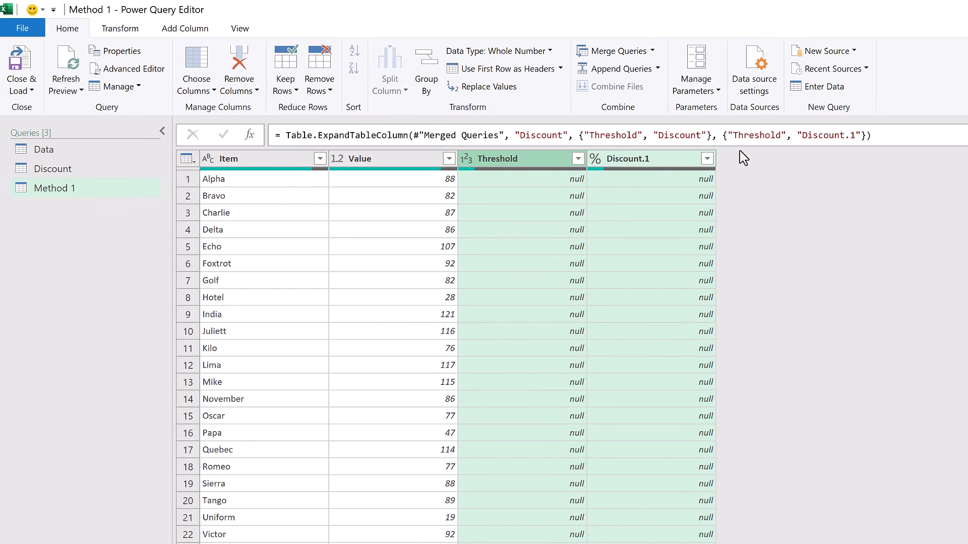
Edit the expand step's formula so the Discount.1 column is named Discount.
click(854, 135)
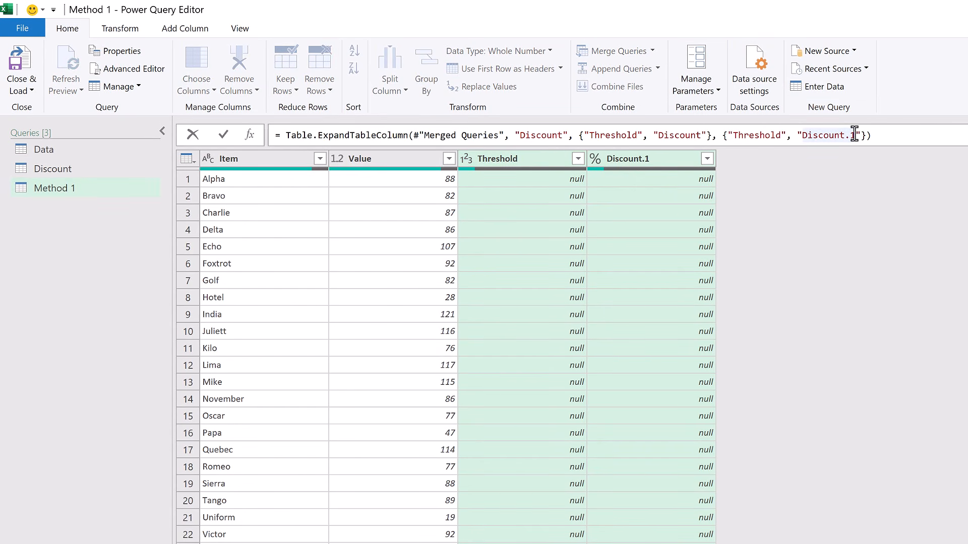
key(BackSpace)
key(BackSpace)
key(Return)
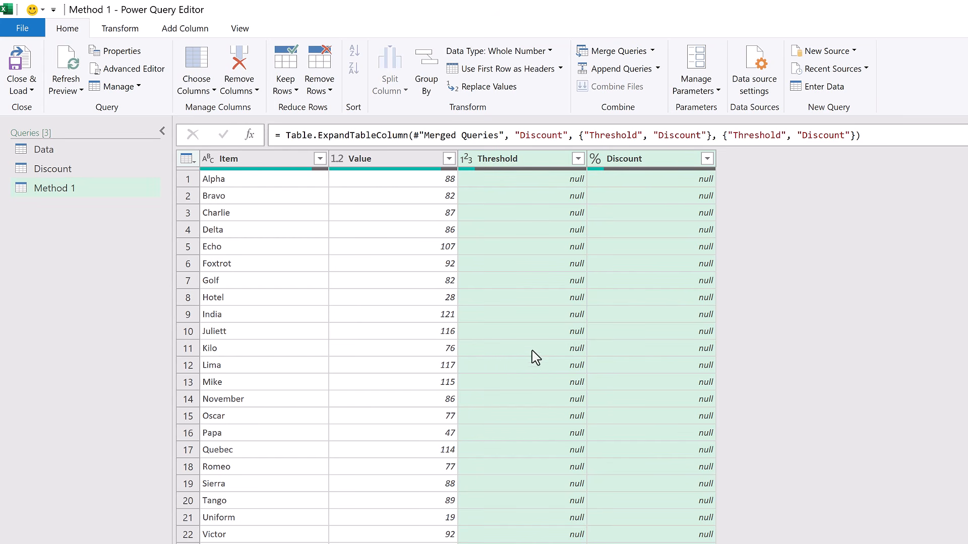
Replace null with 0 in the Value and Threshold columns.
click(421, 163)
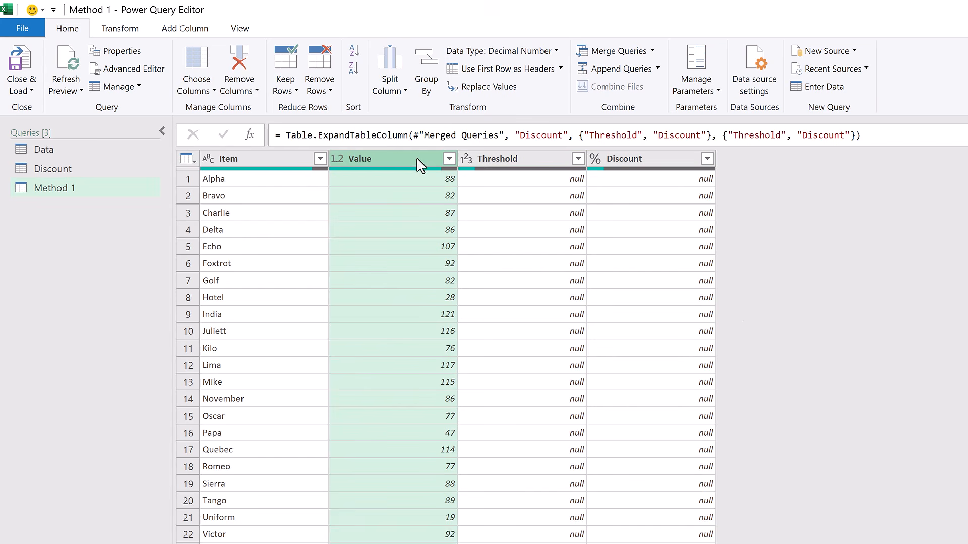
ctrl+click(515, 158)
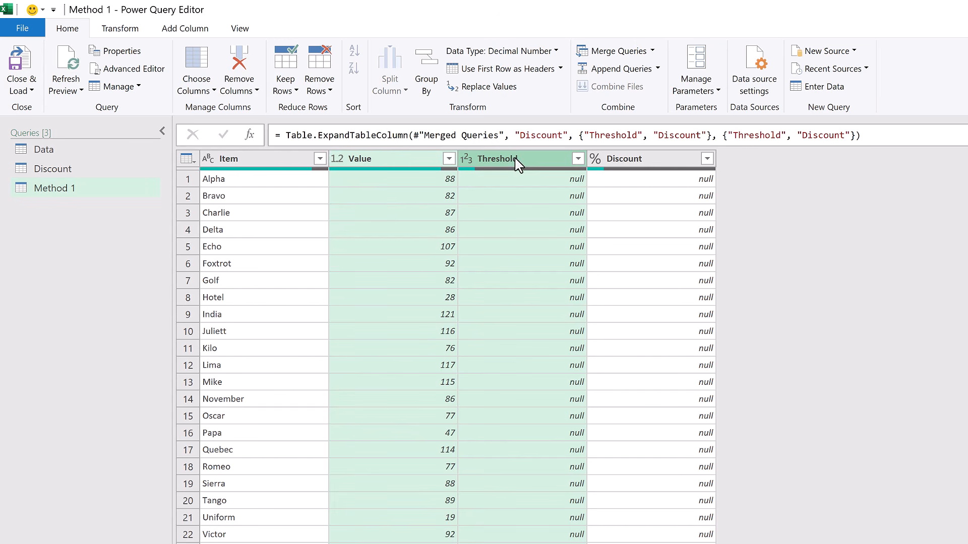
click(130, 31)
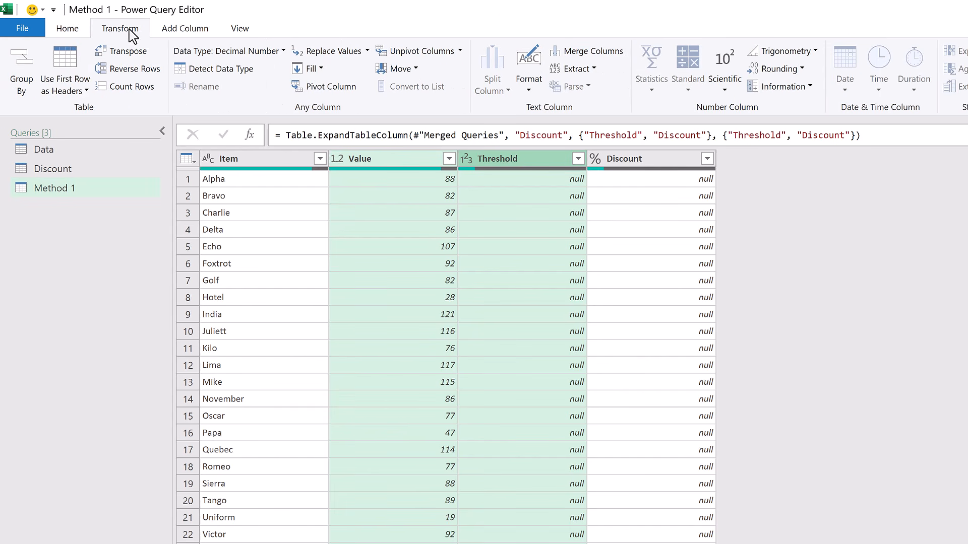
click(325, 51)
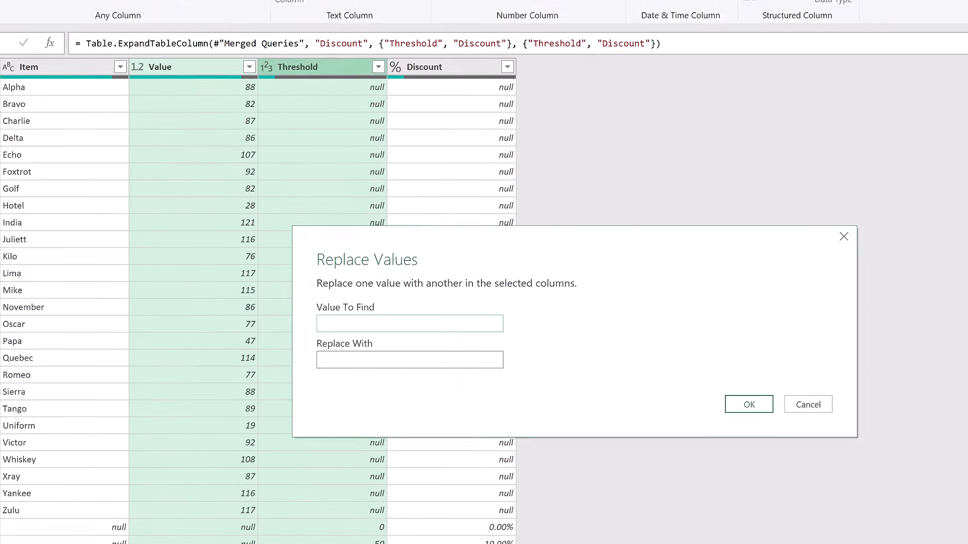
text(null)
key(Tab)
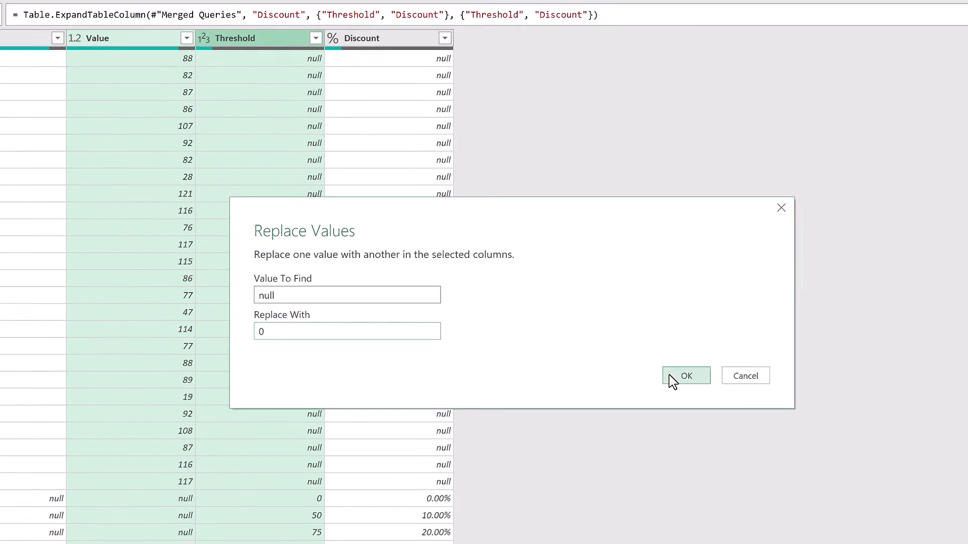
click(674, 382)
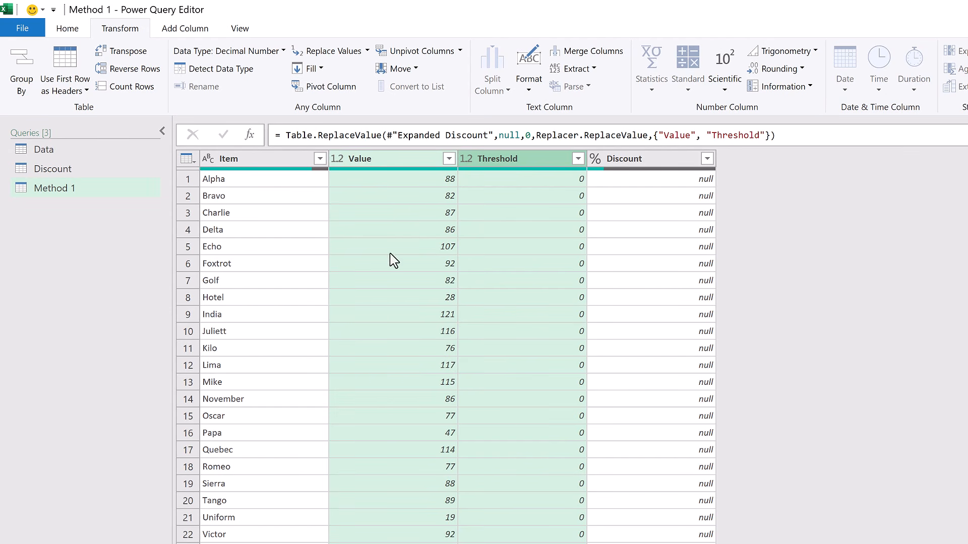
Add a custom column named Combined Value with the formula [Value]+[Threshold].
click(192, 32)
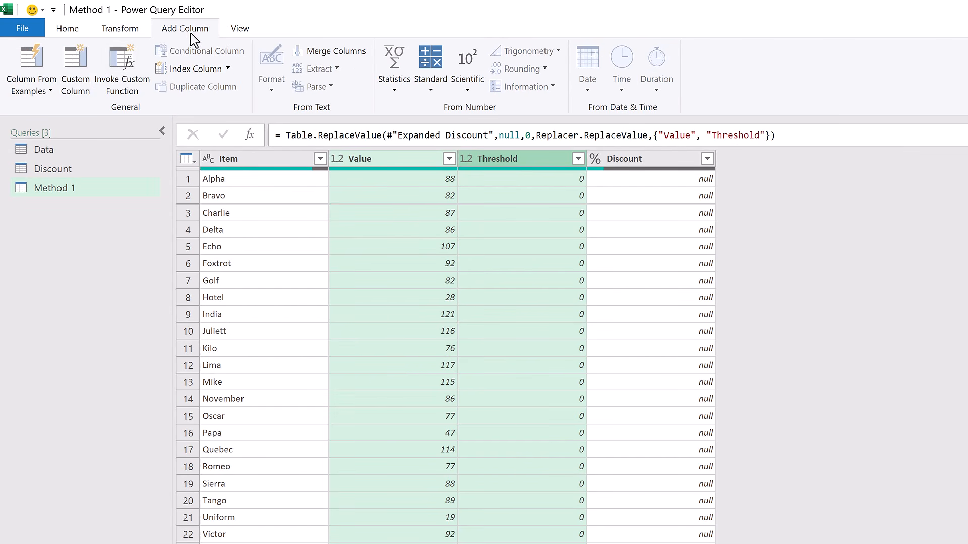
click(75, 71)
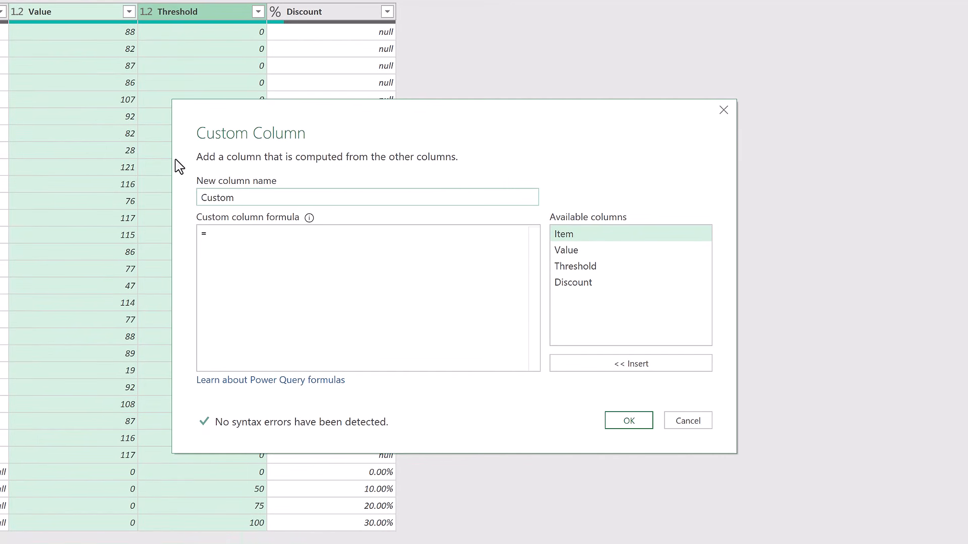
drag(247, 198, 196, 199)
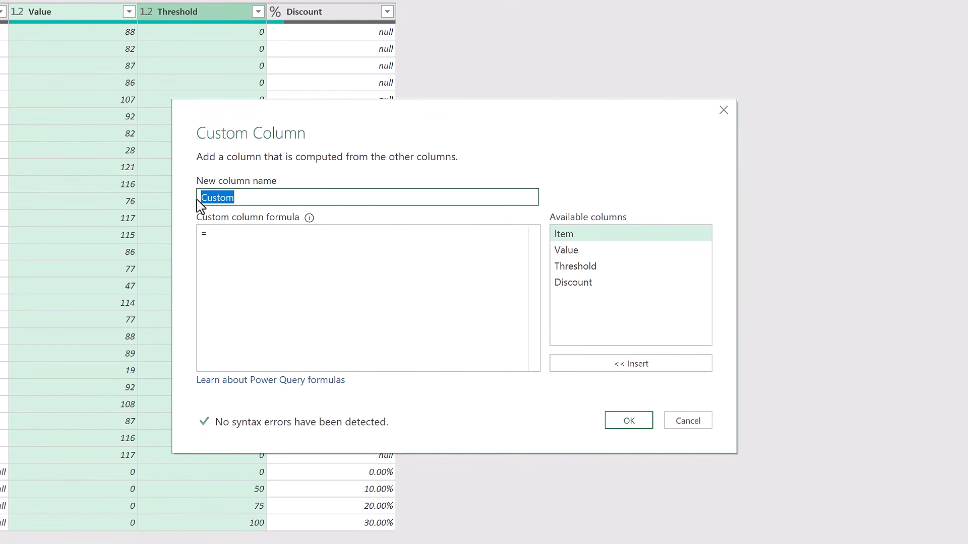
text(Combined Value)
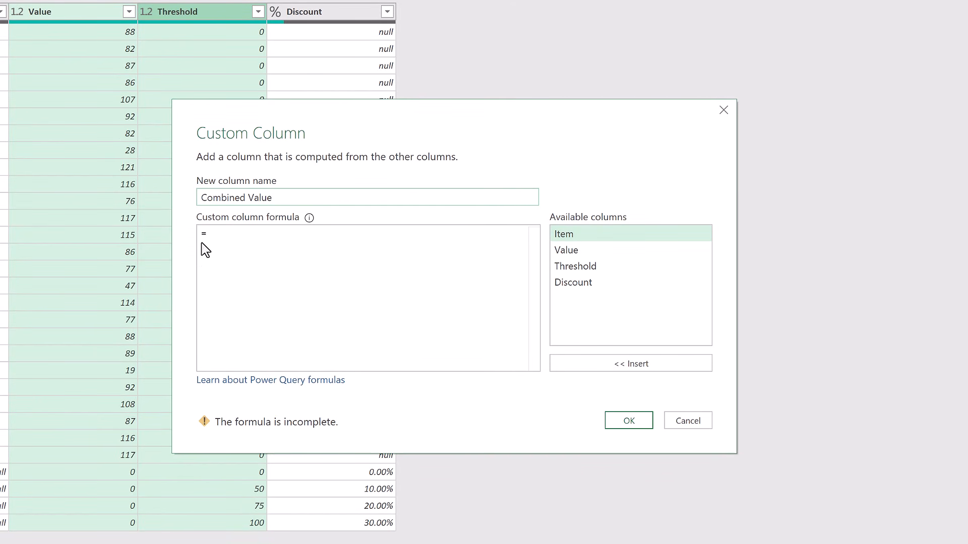
click(222, 235)
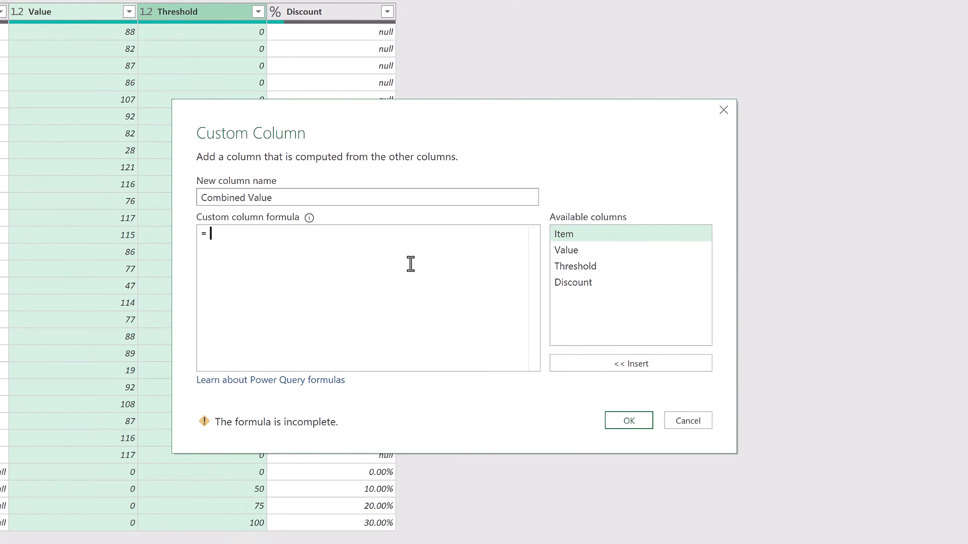
double_click(566, 251)
text(+)
double_click(572, 267)
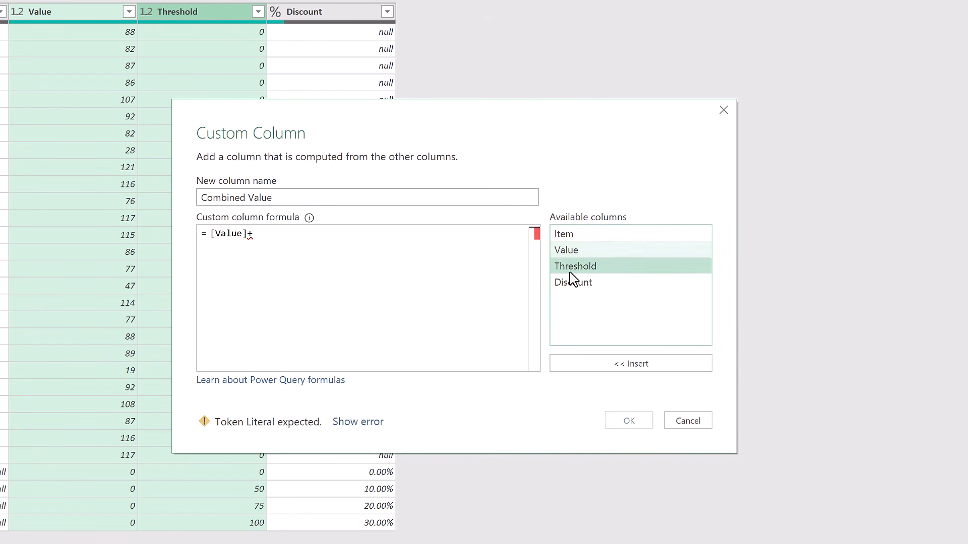
click(630, 429)
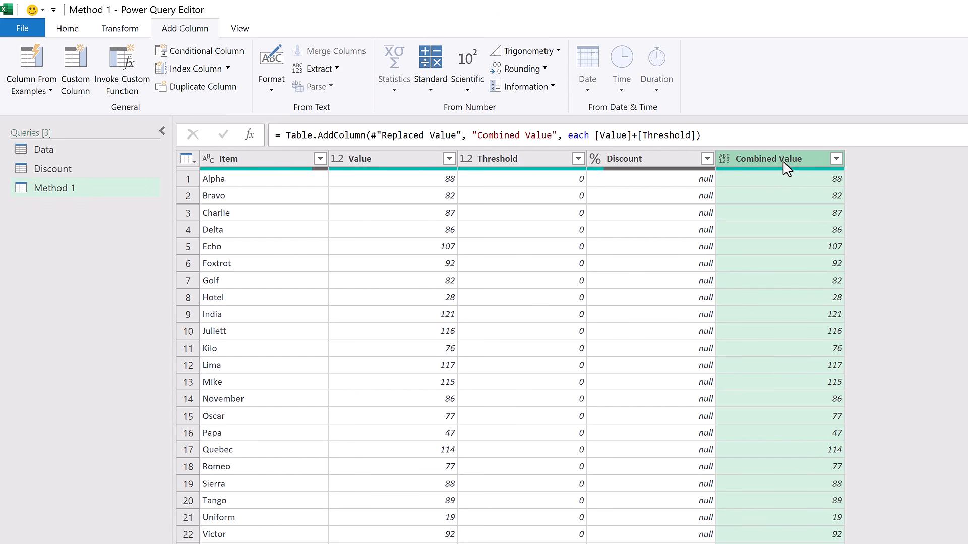
Sort the rows by Combined Value in ascending order and fill the Discount column's values down.
click(70, 30)
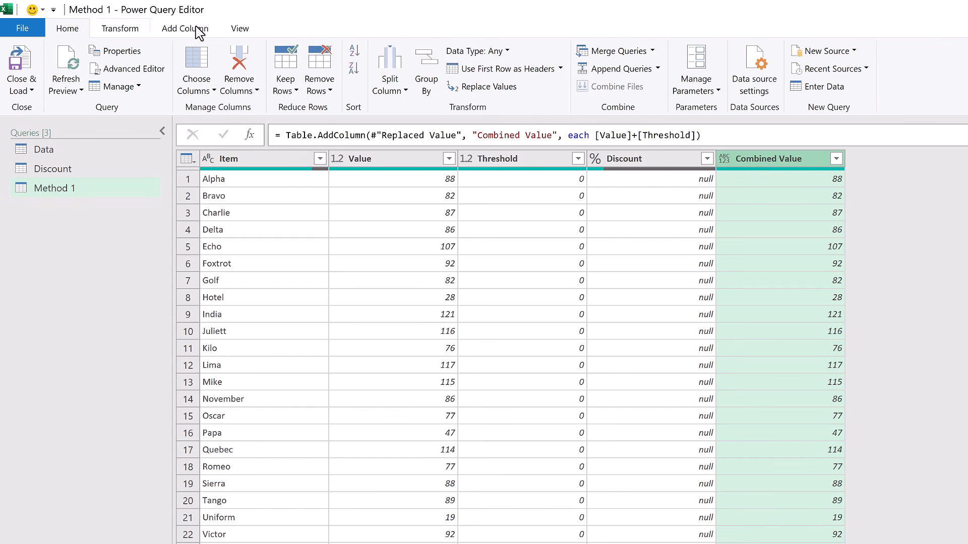
click(355, 50)
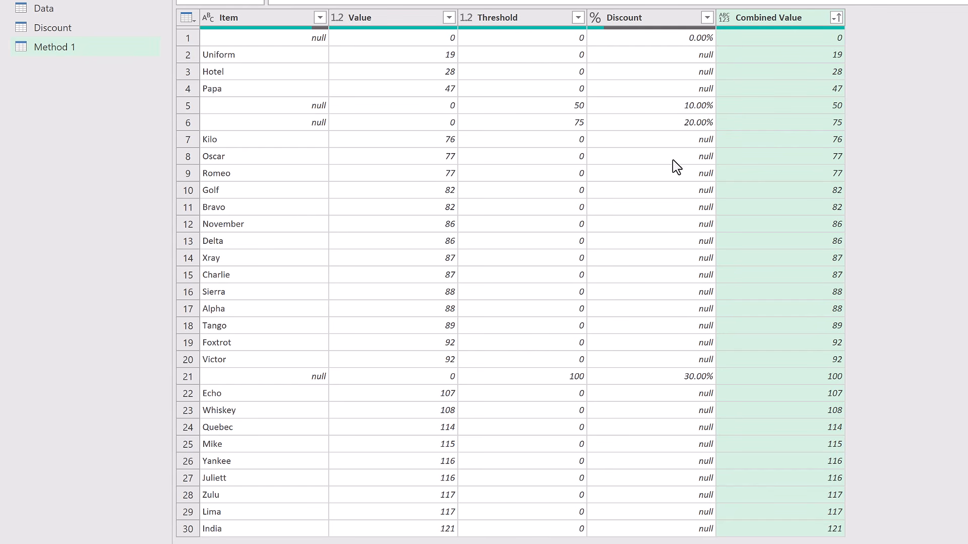
right_click(659, 23)
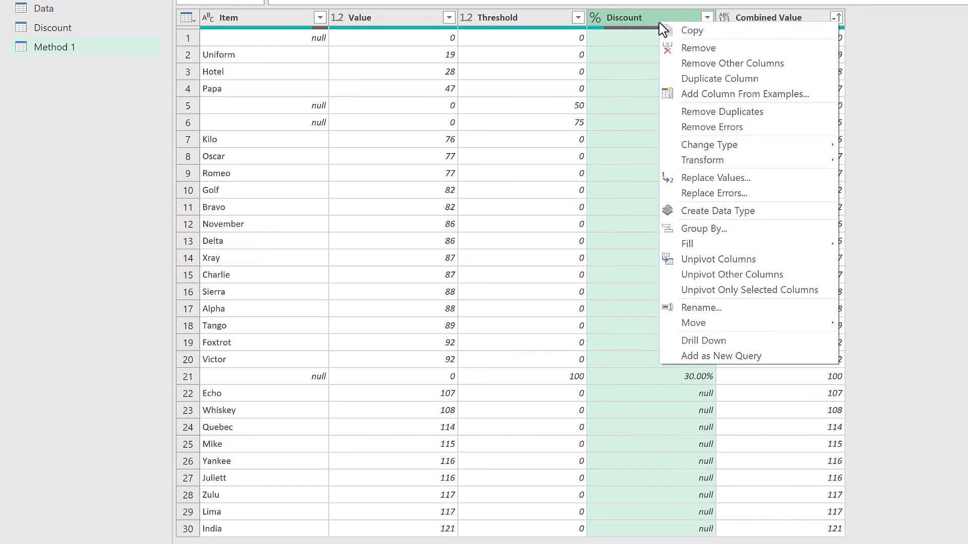
mouse_move(707, 243)
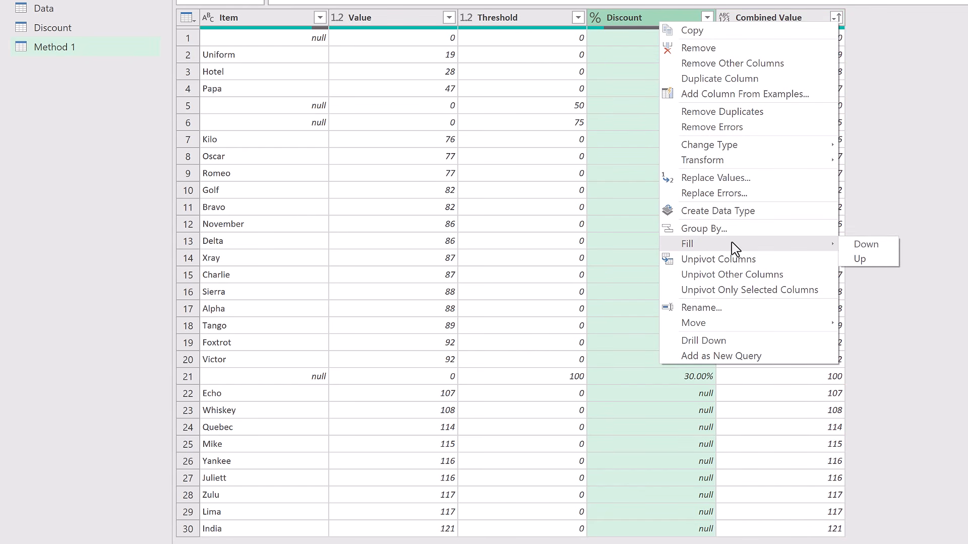
click(873, 244)
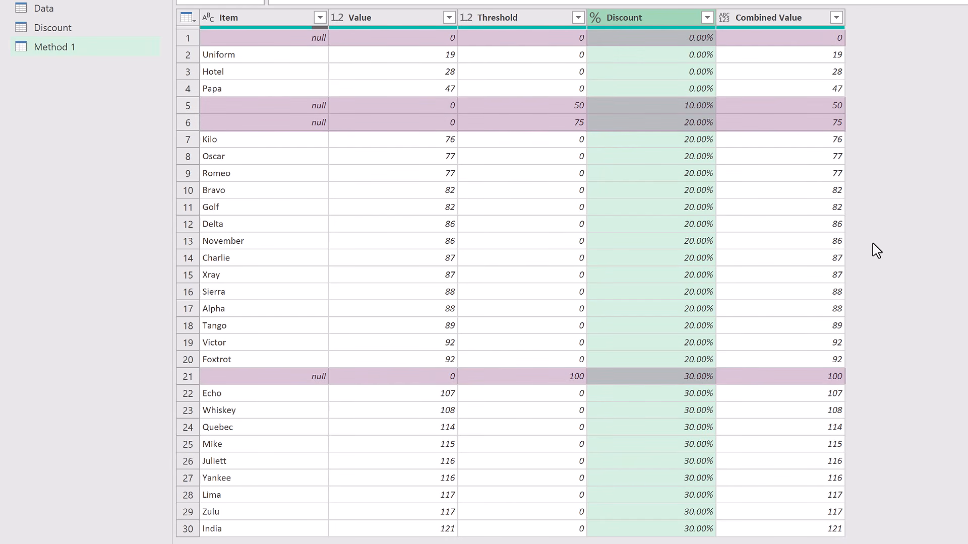
Filter out the rows whose Item is null.
right_click(310, 42)
mouse_move(356, 66)
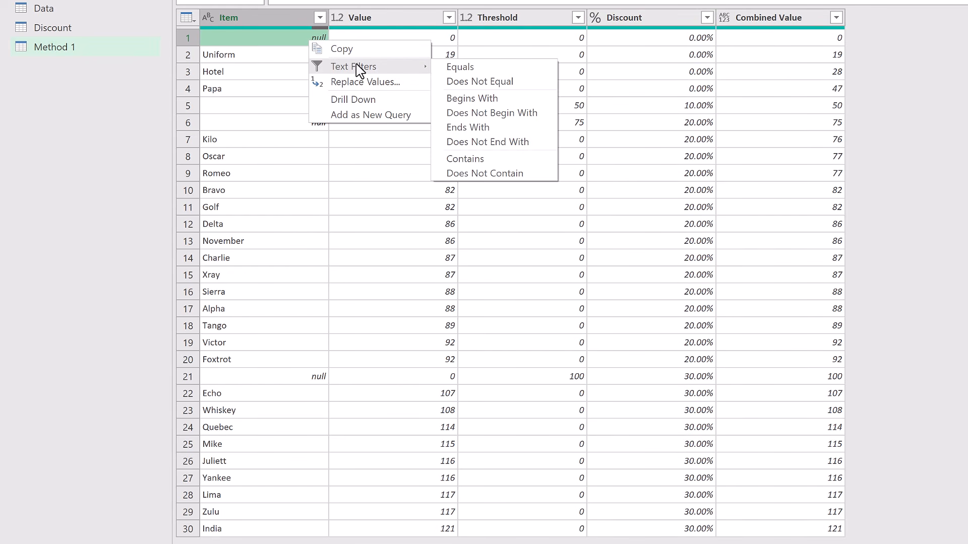
click(468, 81)
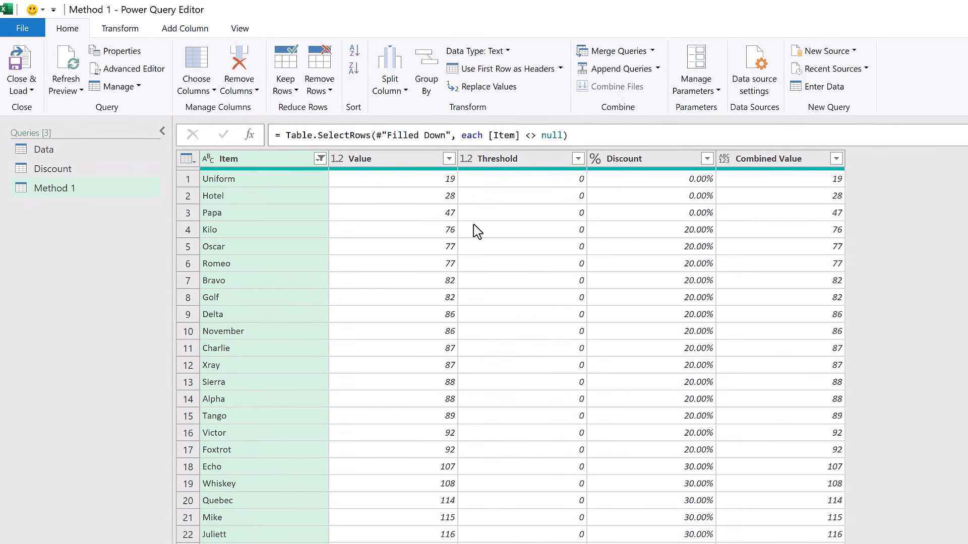
Add a custom column named Final Value with the formula [Value] * (1-[Discount]).
click(202, 31)
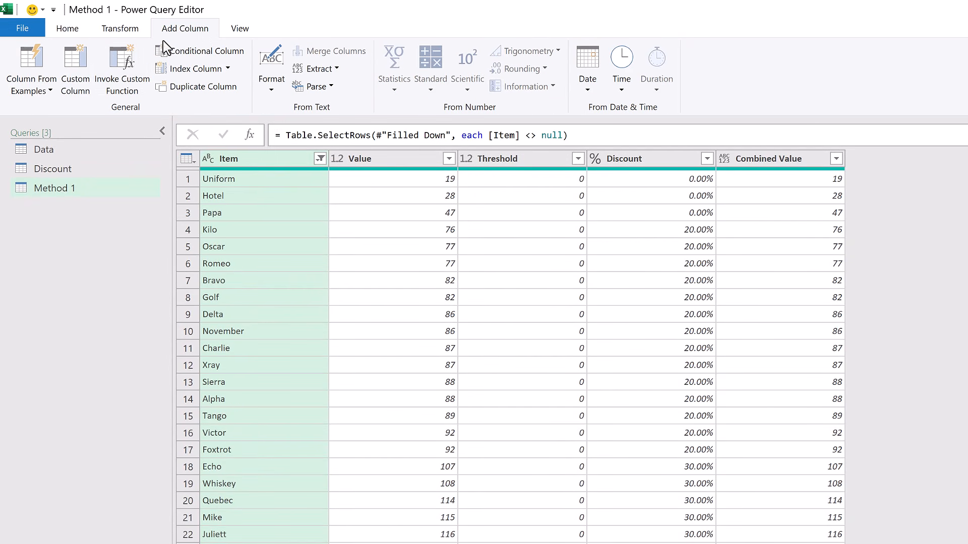
click(75, 71)
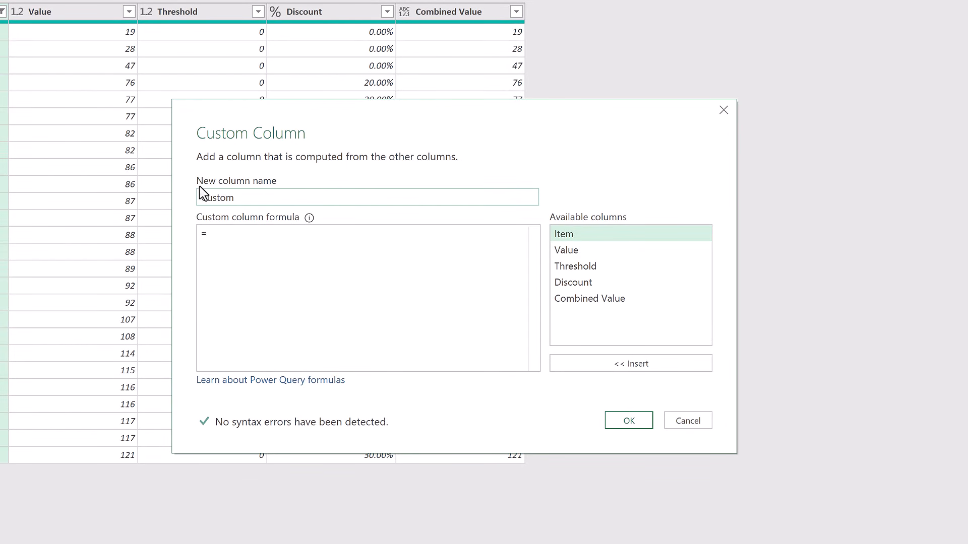
drag(231, 198, 164, 200)
text(Final Value)
click(227, 234)
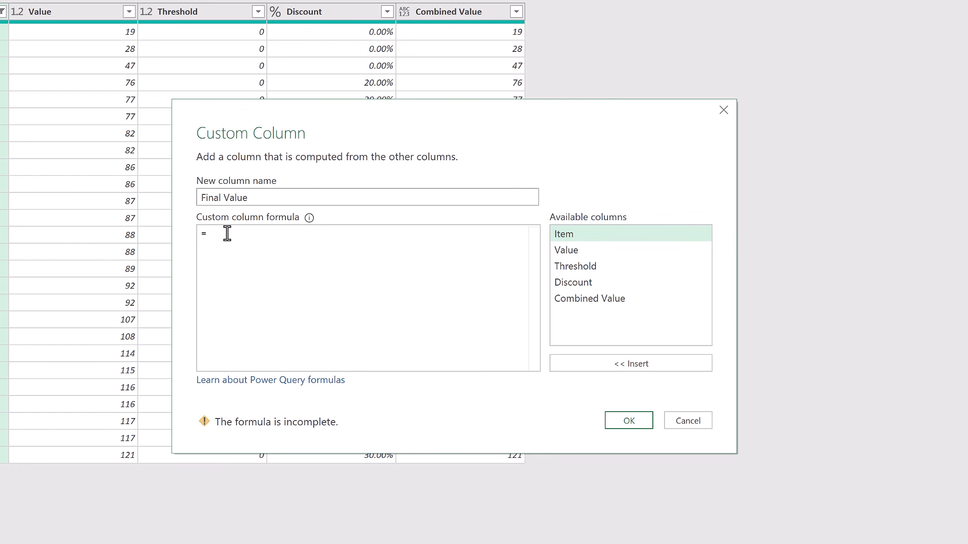
double_click(567, 252)
text(* )
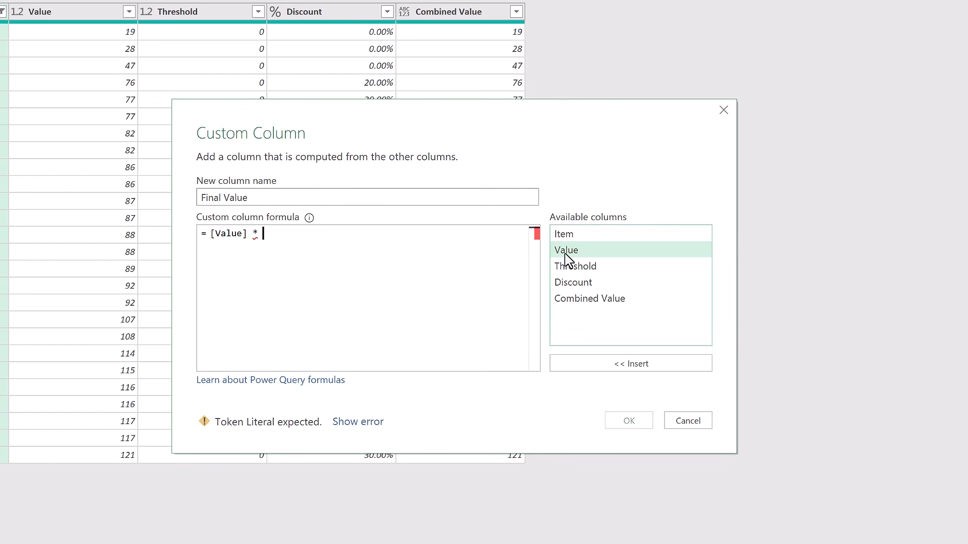
text((1)
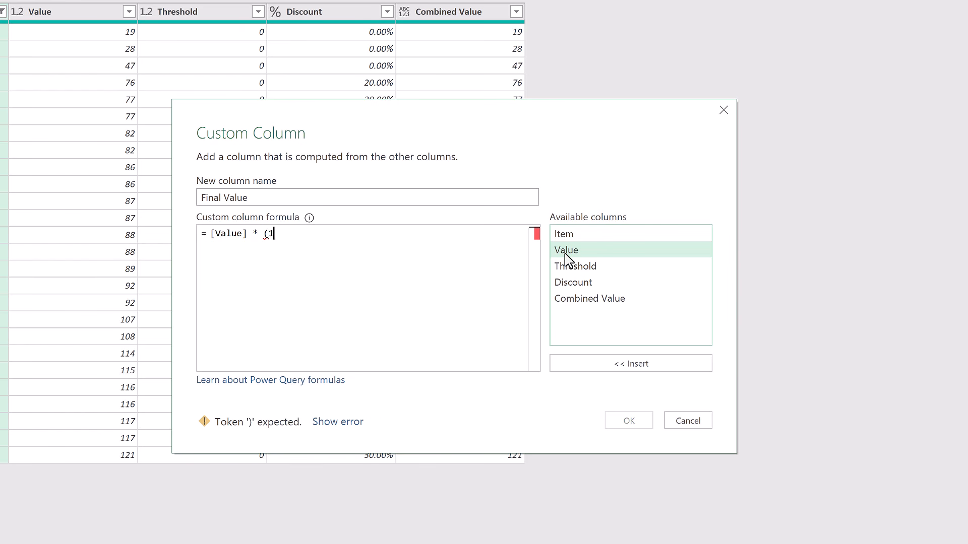
text(-)
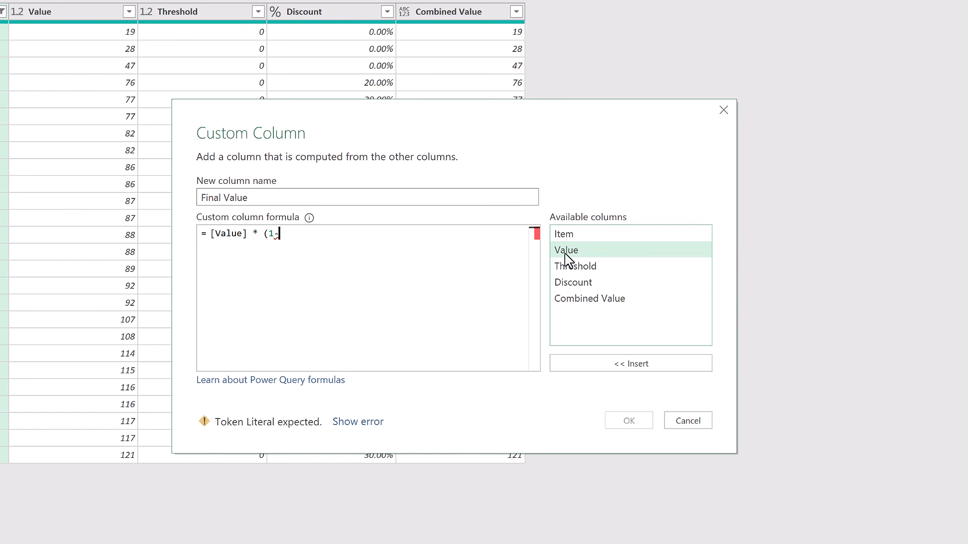
double_click(564, 282)
text())
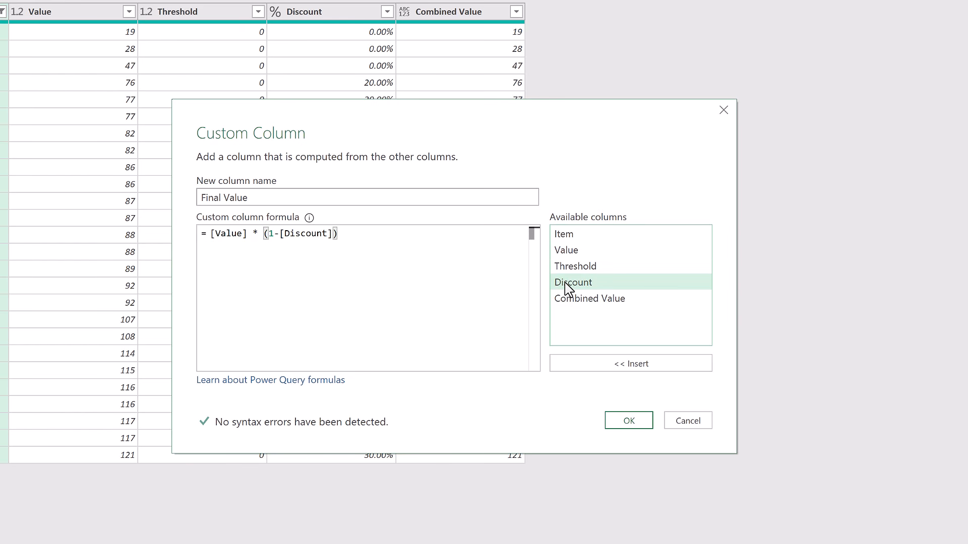
click(625, 425)
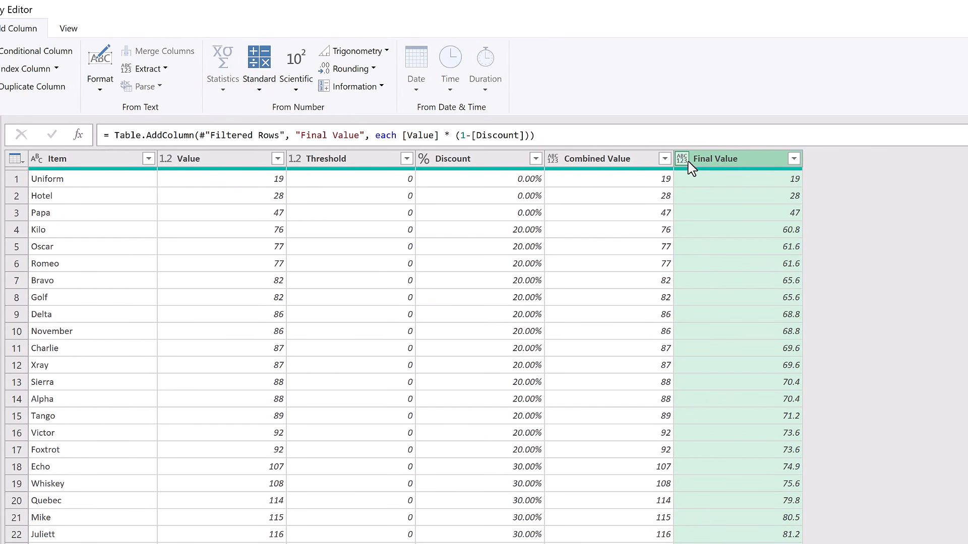
Add type number as the last argument of the Final Value column's Table.AddColumn formula.
click(532, 135)
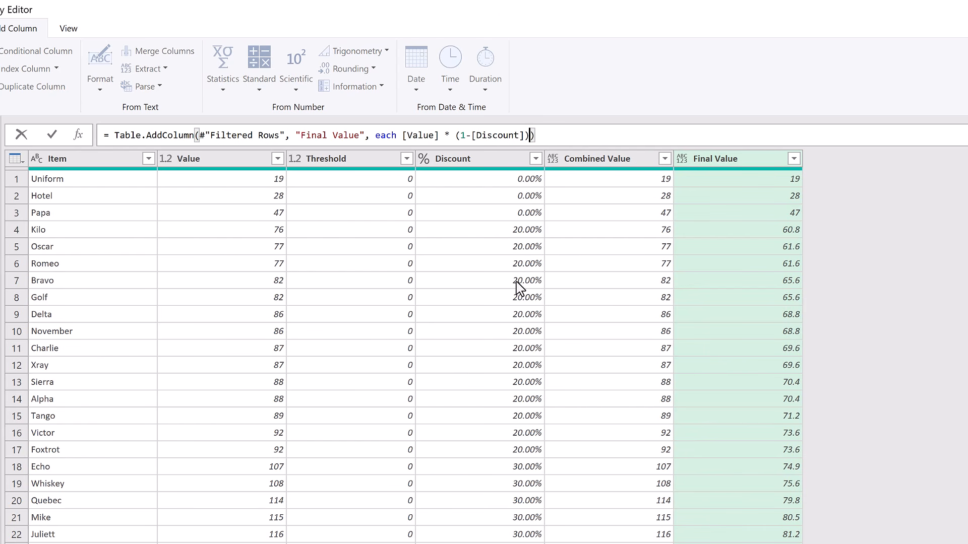
text(,type n)
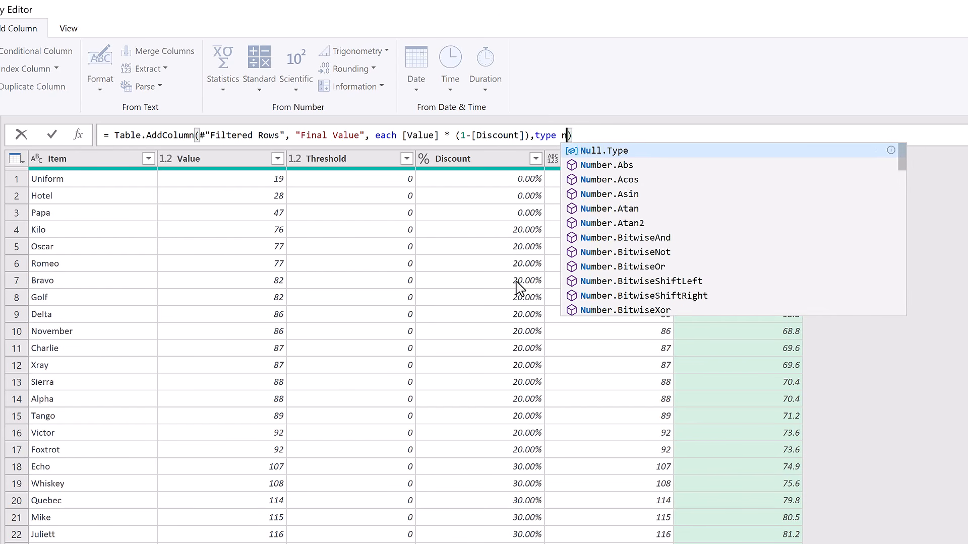
text(umber)
click(917, 472)
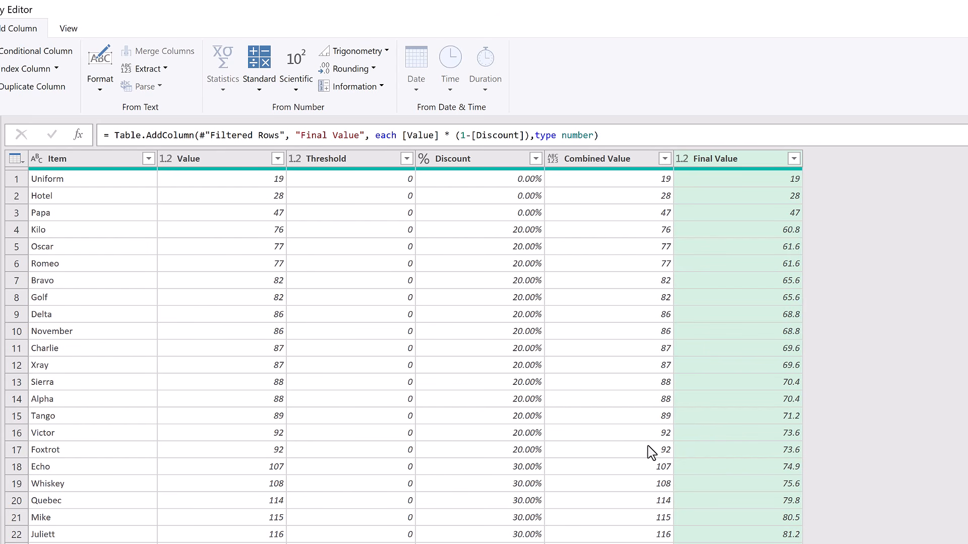
Keep only the Item, Value, Discount and Final Value columns and remove all others.
click(97, 162)
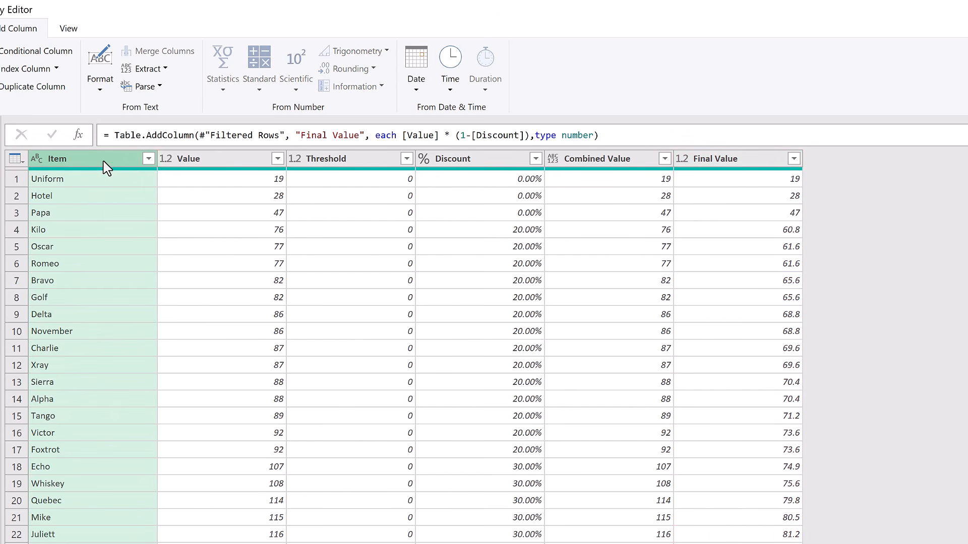
ctrl+click(195, 163)
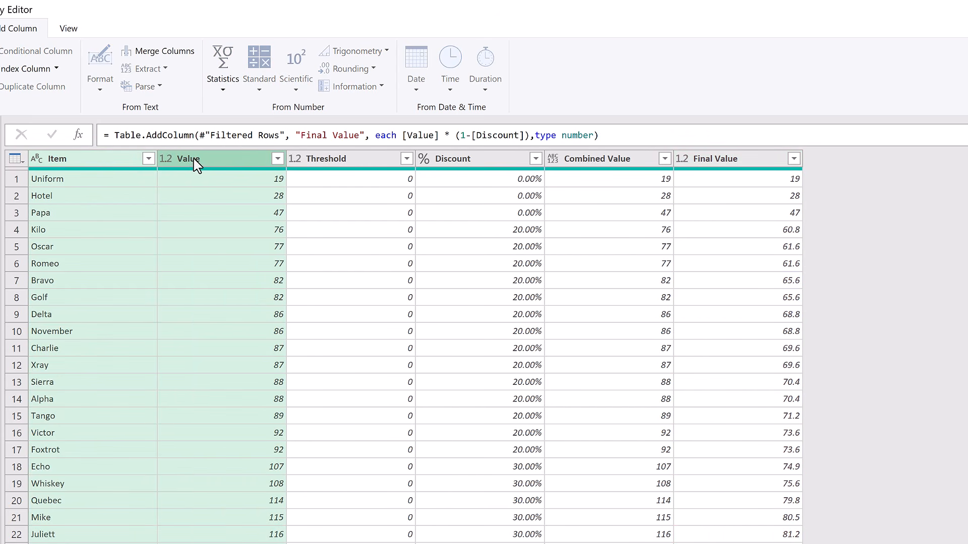
ctrl+click(454, 164)
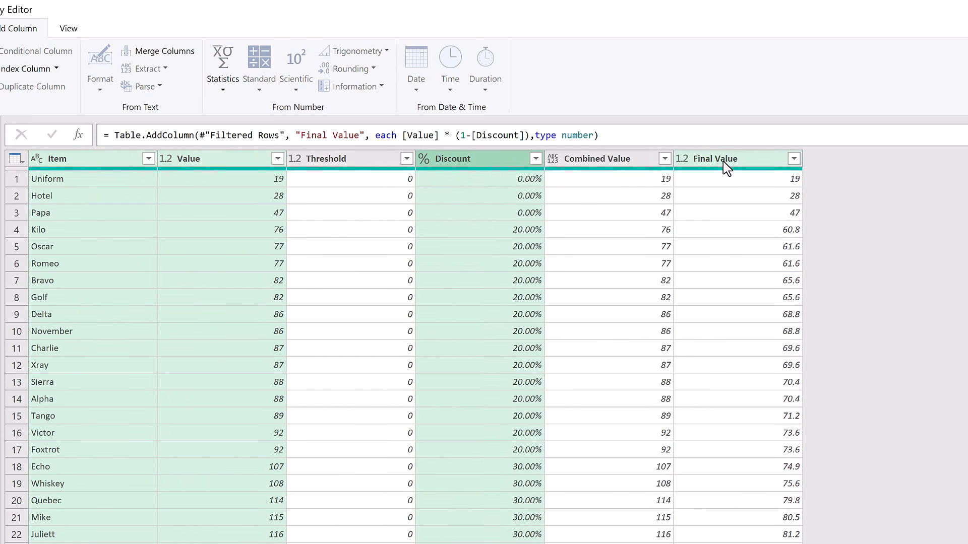
click(67, 29)
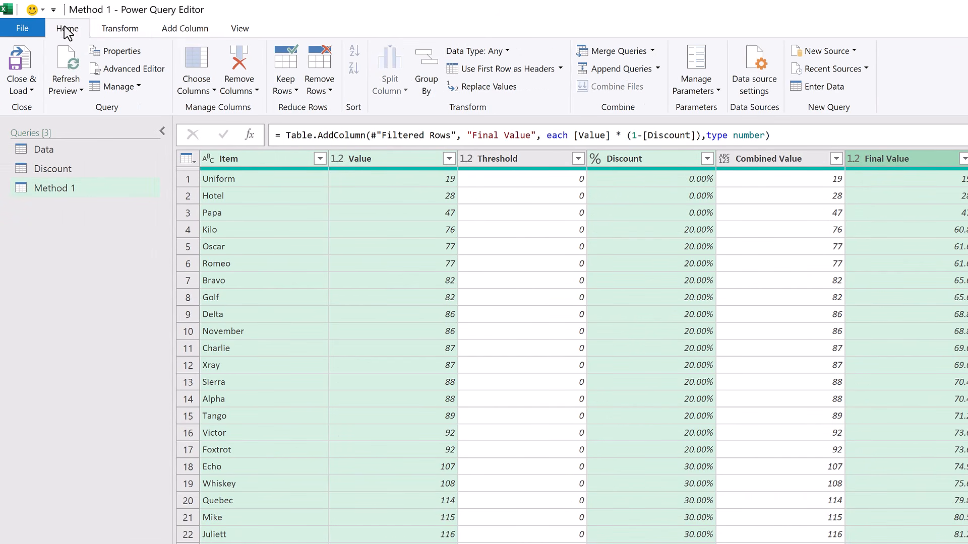
click(247, 92)
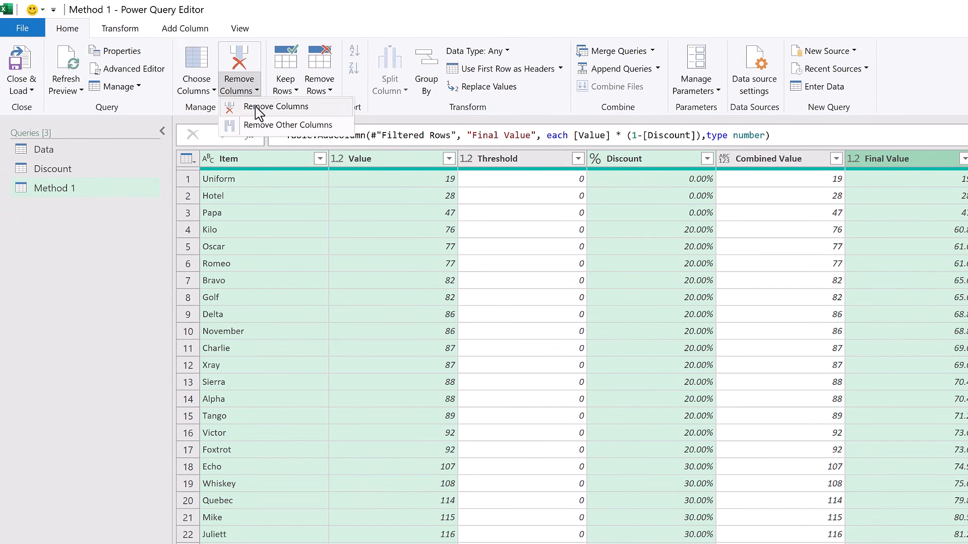
click(259, 125)
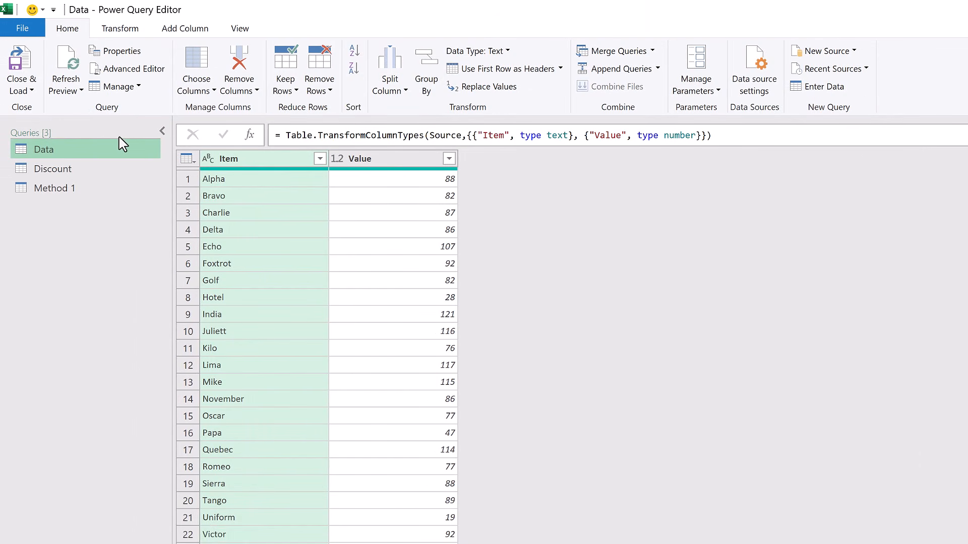
Create a new query referencing the Data query and name it Method 2.
right_click(100, 150)
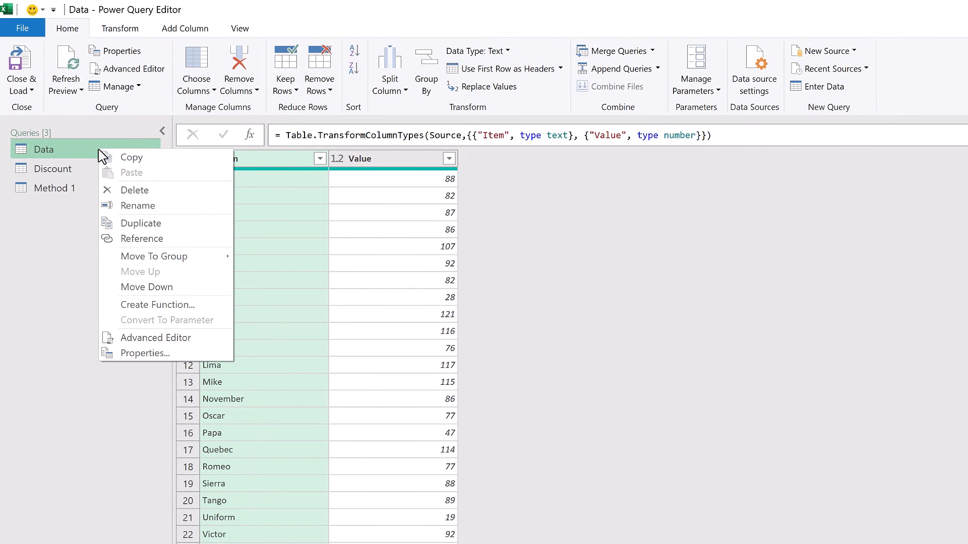
click(145, 240)
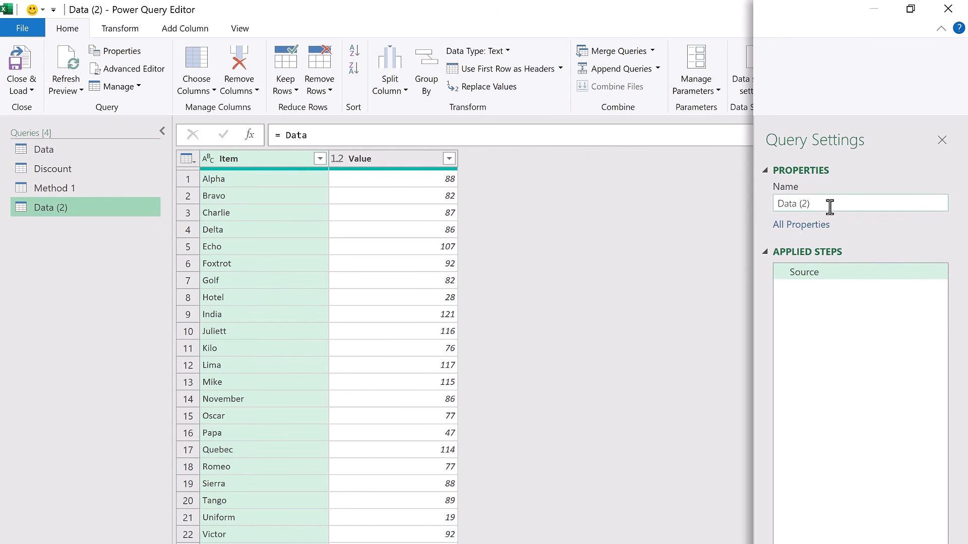
drag(827, 207, 755, 216)
text(Method)
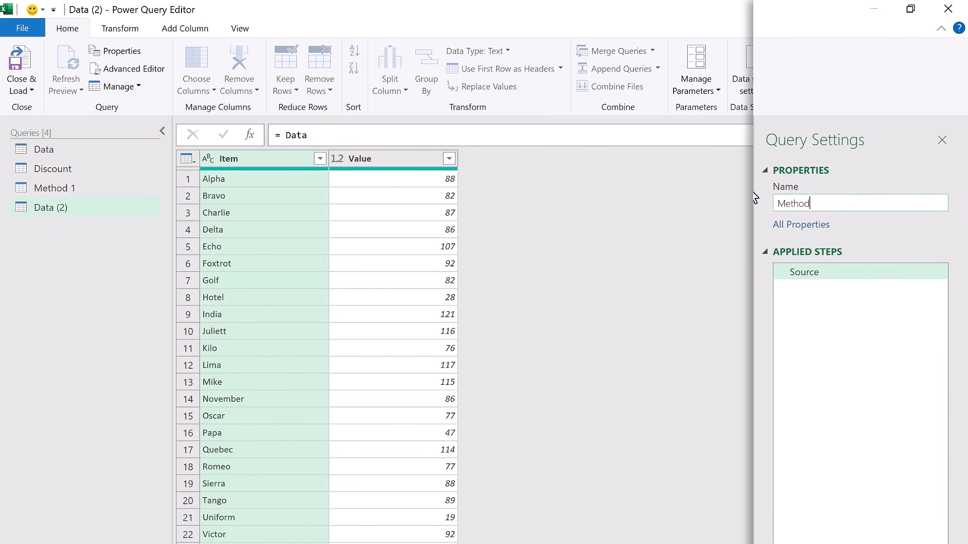
text( 2)
key(Return)
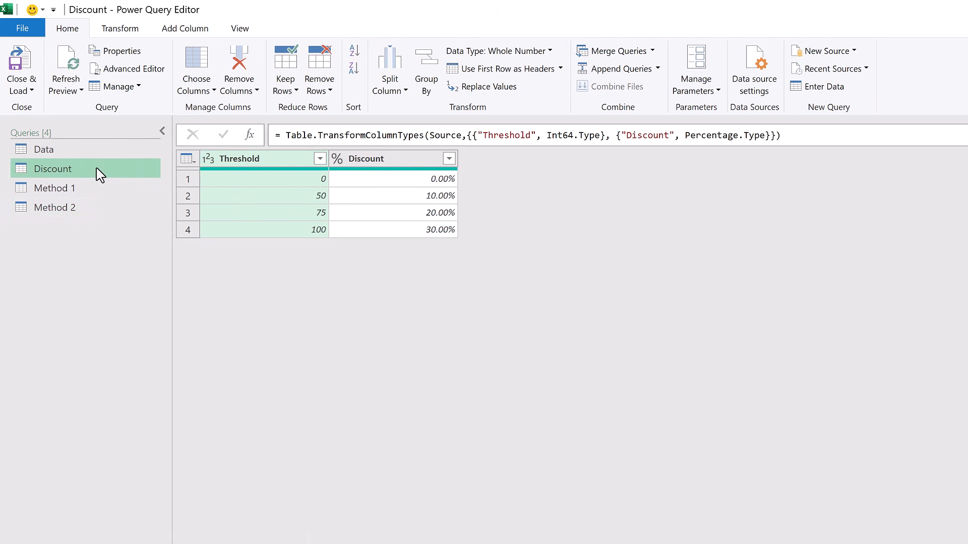
Filter the Discount query to rows where Threshold is less than or equal to 88.
click(320, 158)
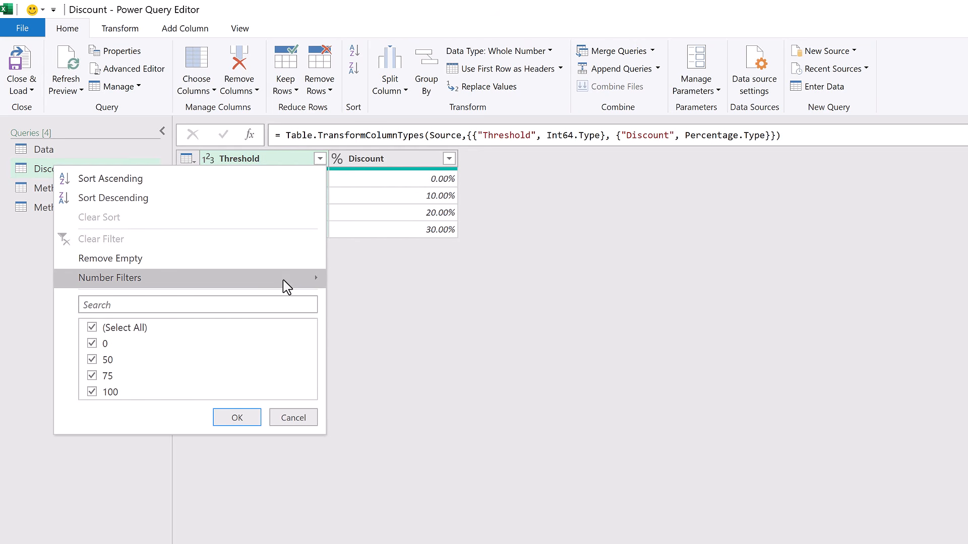
mouse_move(289, 287)
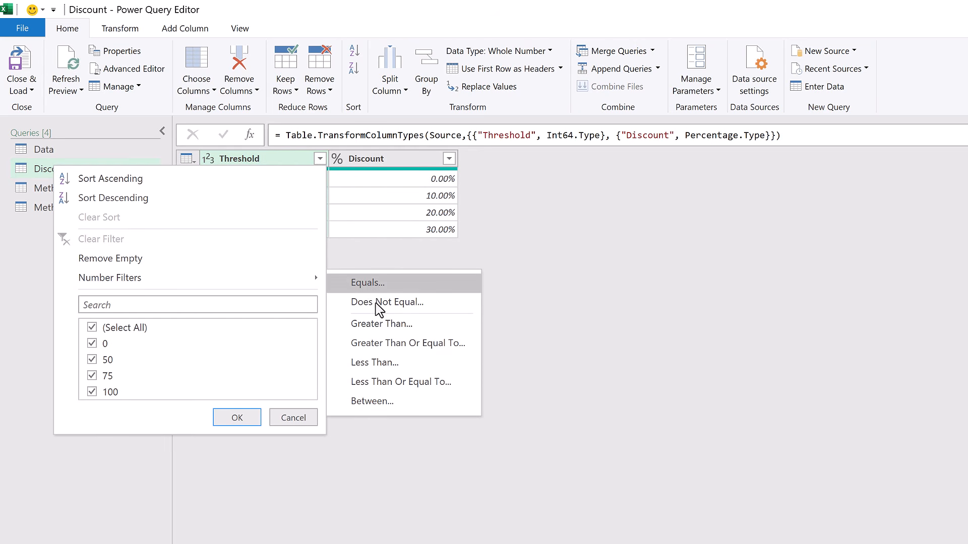
click(396, 387)
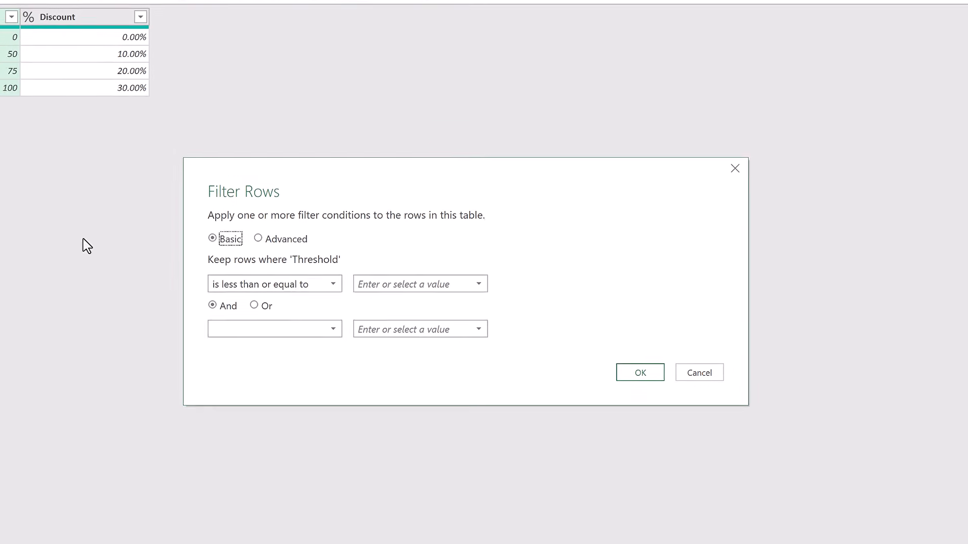
click(365, 284)
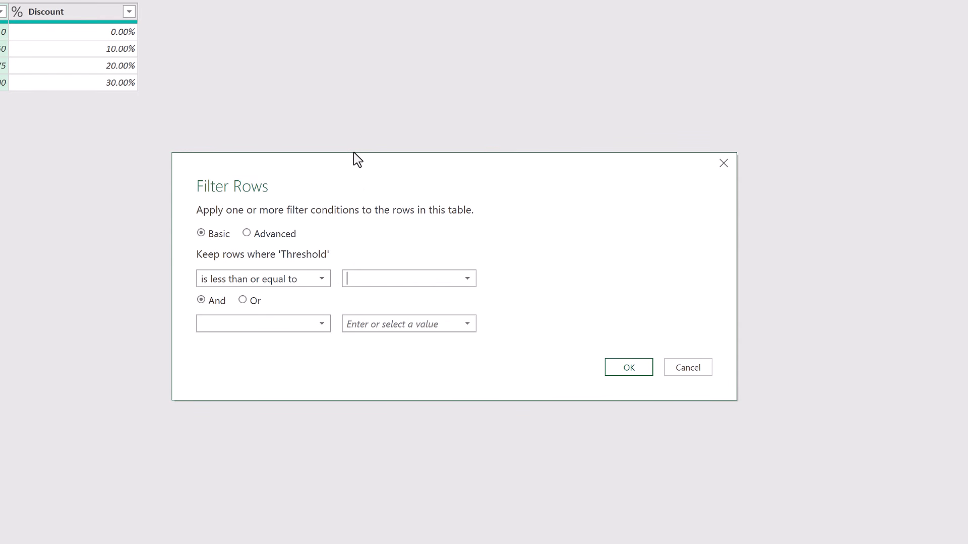
text(88)
click(639, 368)
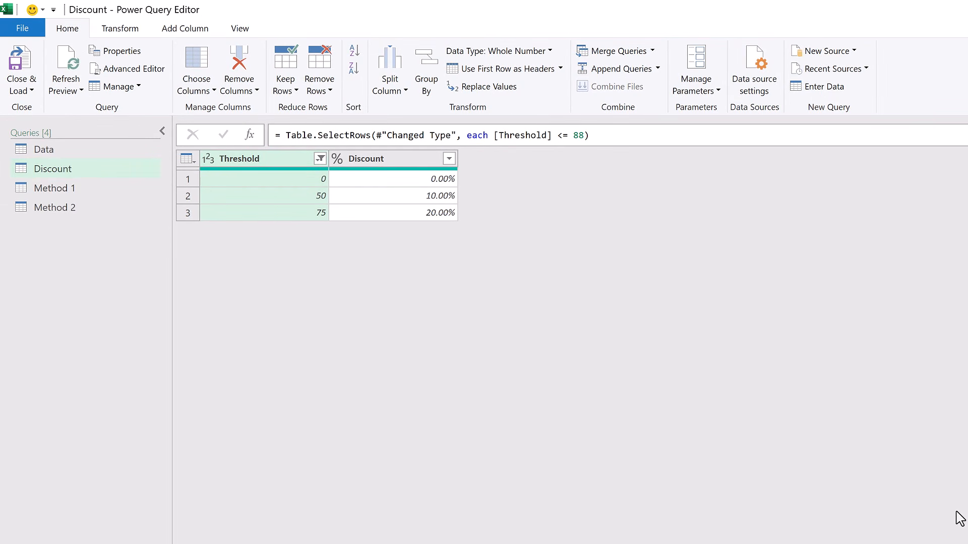
Append [Discount] to the filter step's formula so it returns the Discount column as a list.
click(646, 133)
text([D)
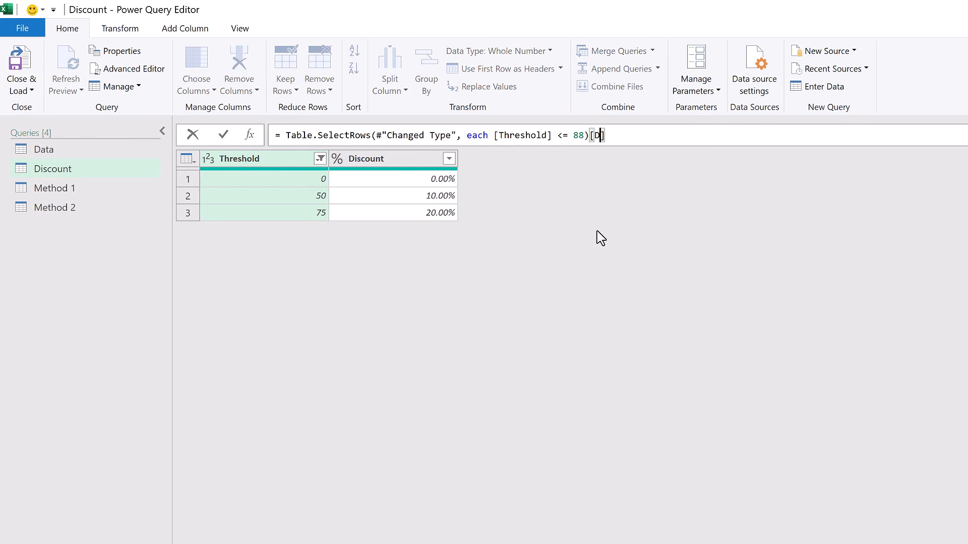
text(iscount)
key(Return)
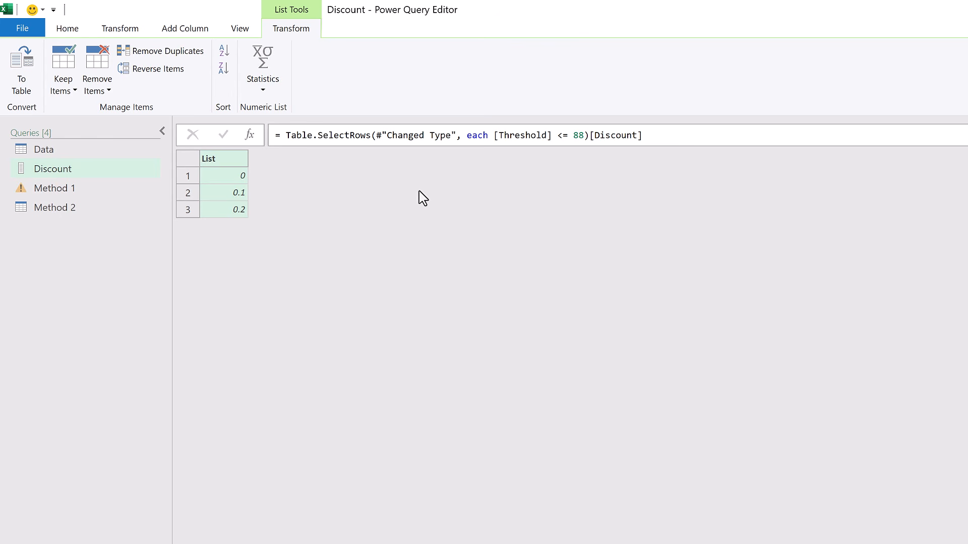
Wrap the Discount query's filter formula in List.Last( ) so it returns only the last discount in the list.
click(284, 136)
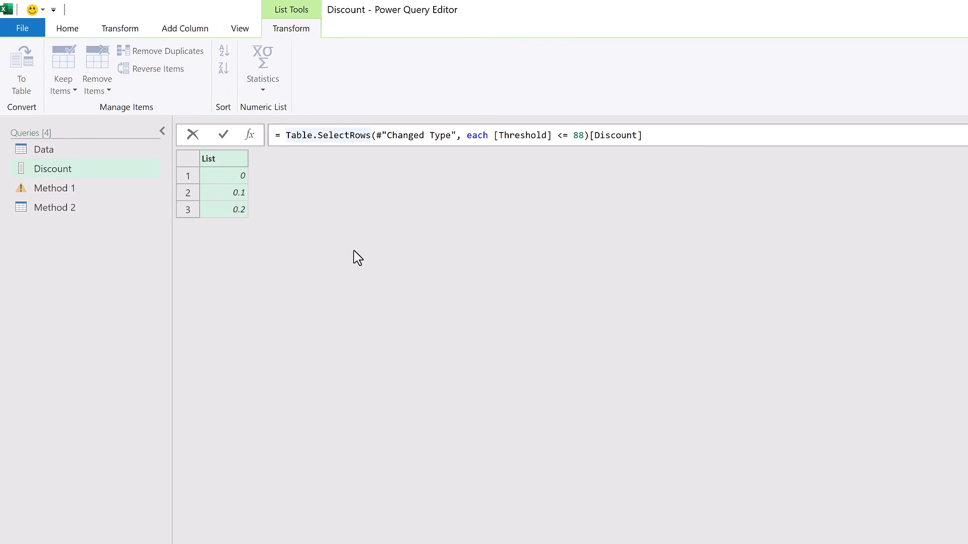
text(List.L)
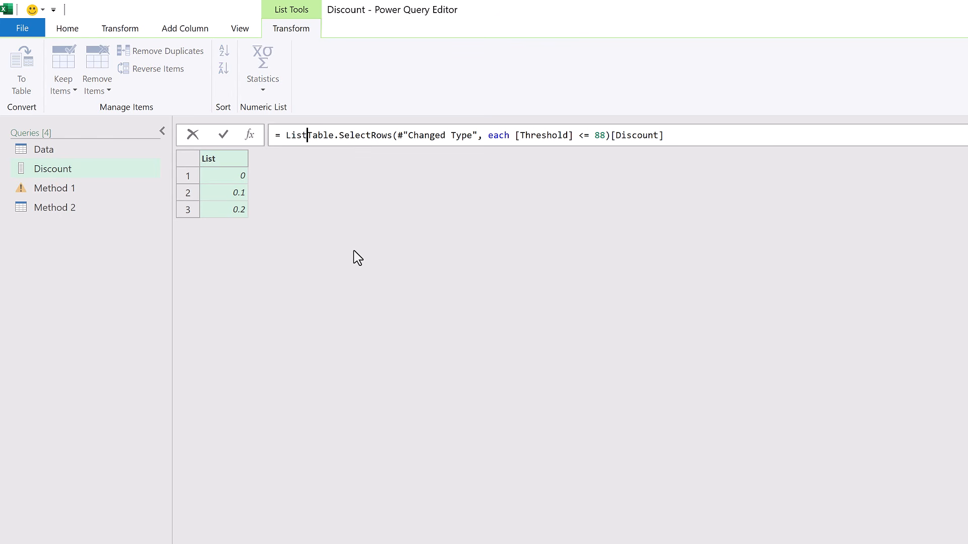
text(ast)
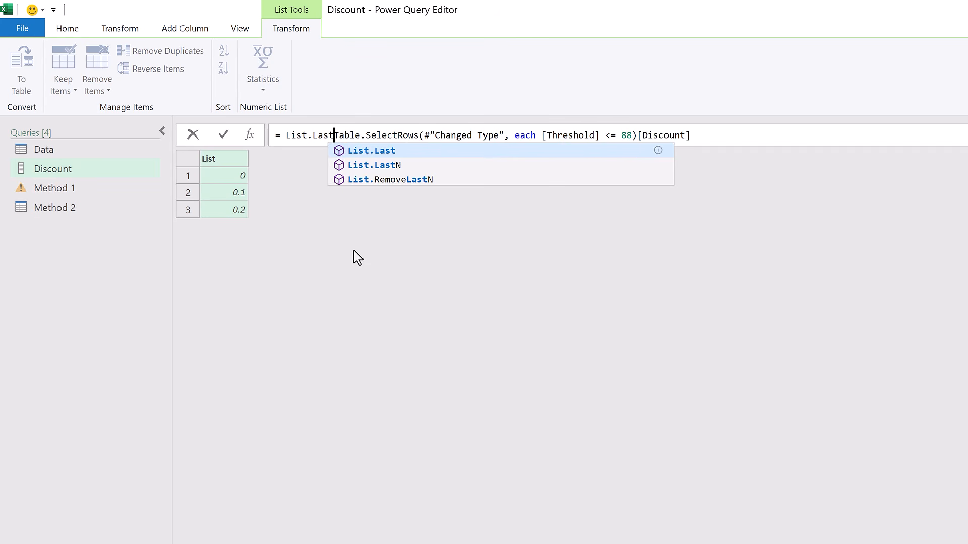
text(()
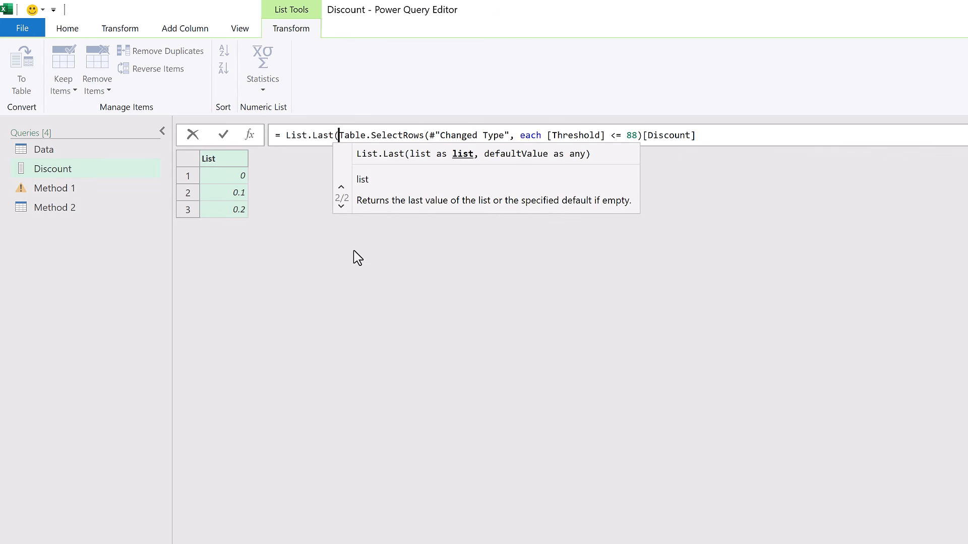
click(722, 132)
text())
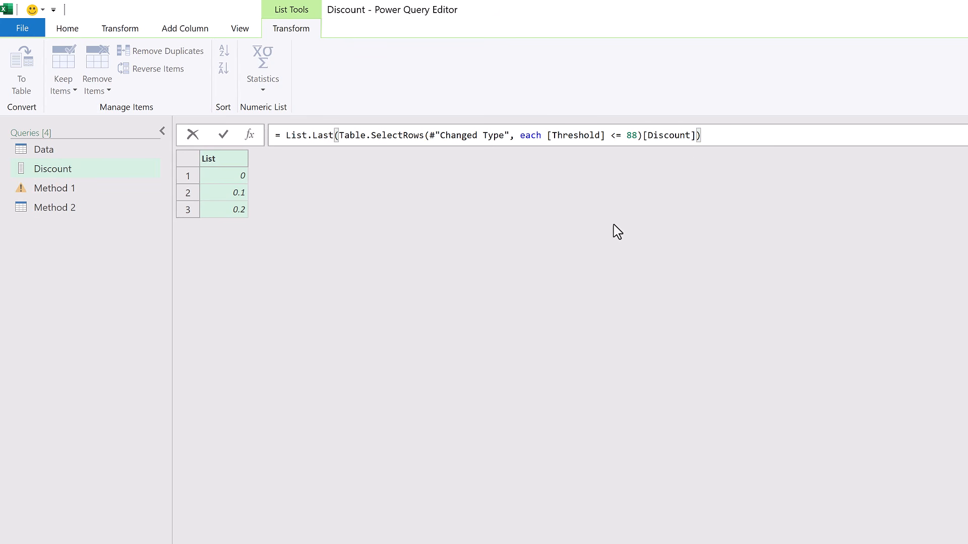
key(Return)
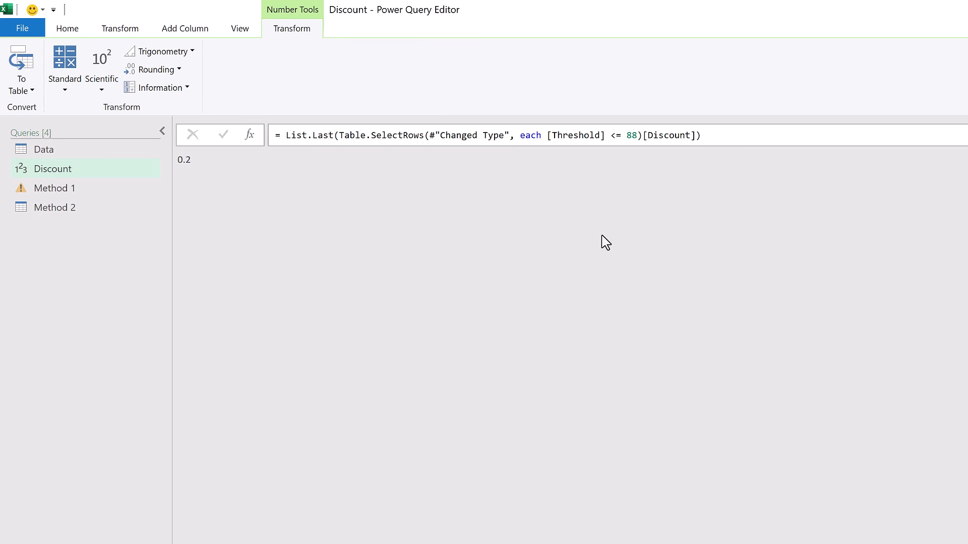
Copy the List.Last formula without its equals sign and delete the Filtered Rows step from the Discount query.
click(706, 135)
key(ctrl+a)
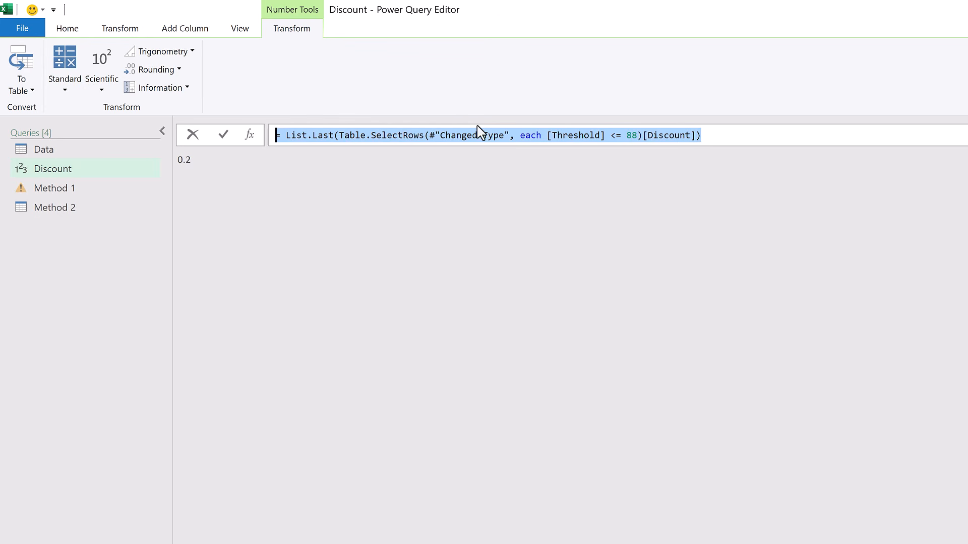
shift+click(286, 135)
key(ctrl+c)
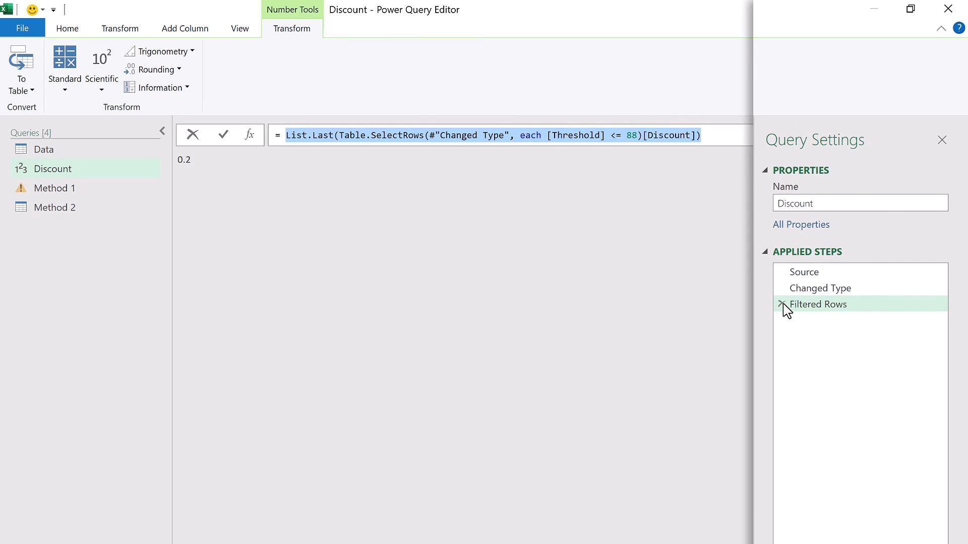
click(783, 305)
click(782, 305)
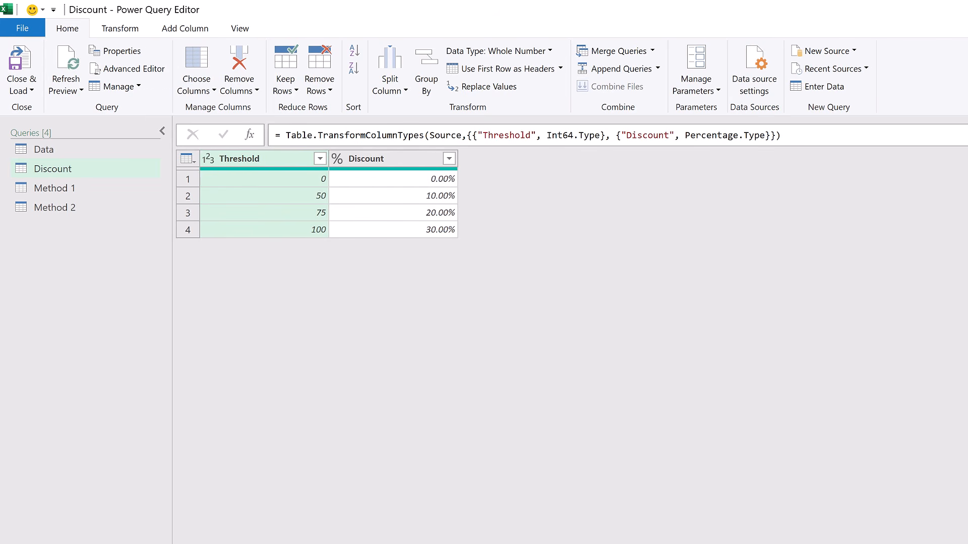
In the Method 2 query, start a custom column named Discount and paste the copied List.Last formula as its formula.
click(83, 215)
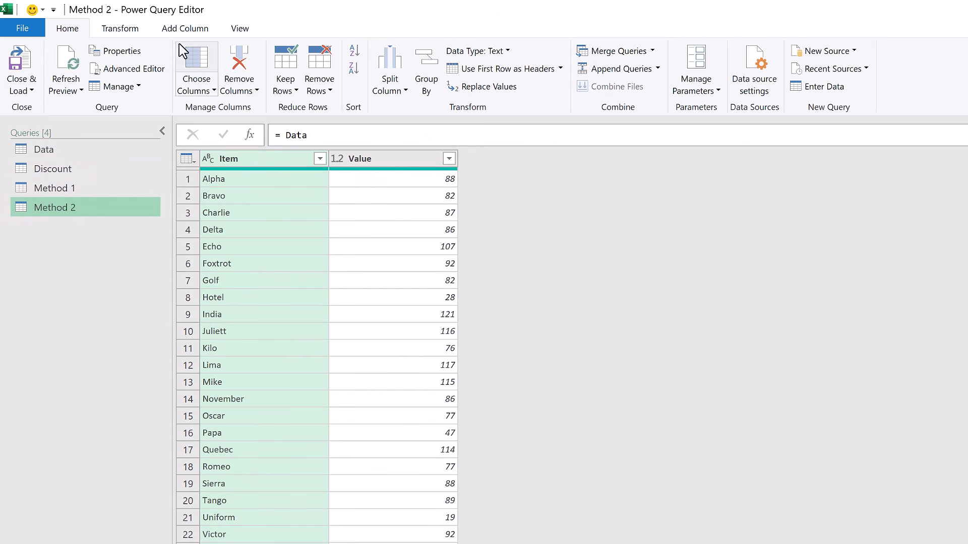
click(185, 30)
click(64, 70)
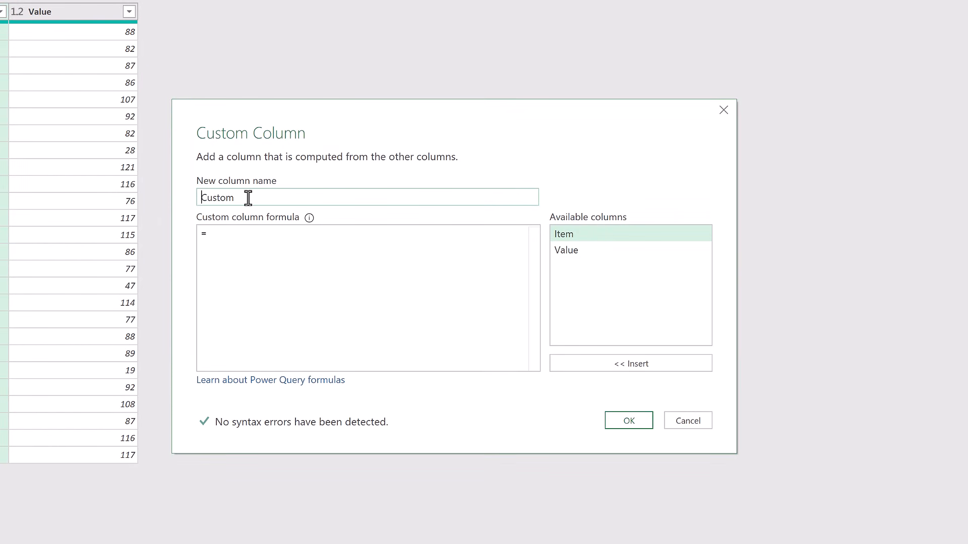
drag(248, 197, 188, 196)
text(Discount)
click(231, 234)
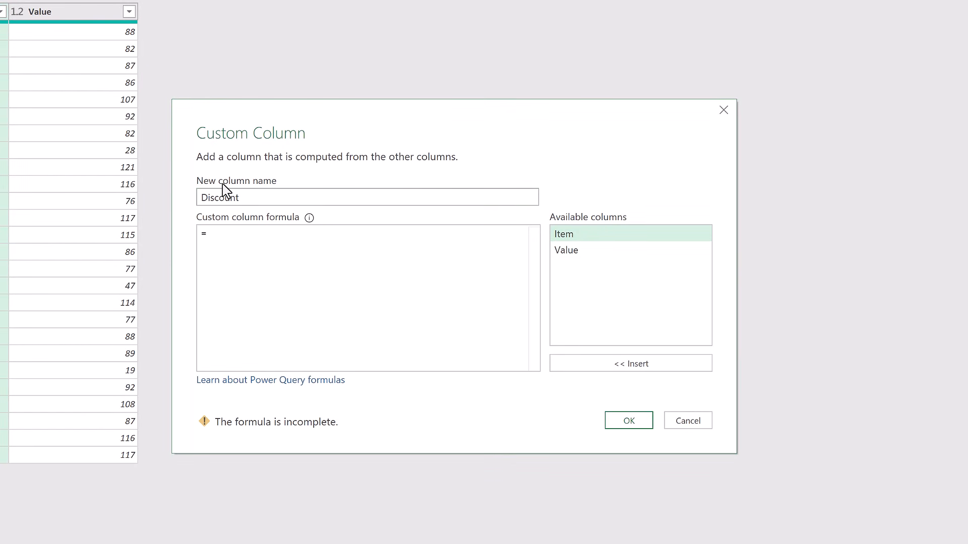
key(ctrl+v)
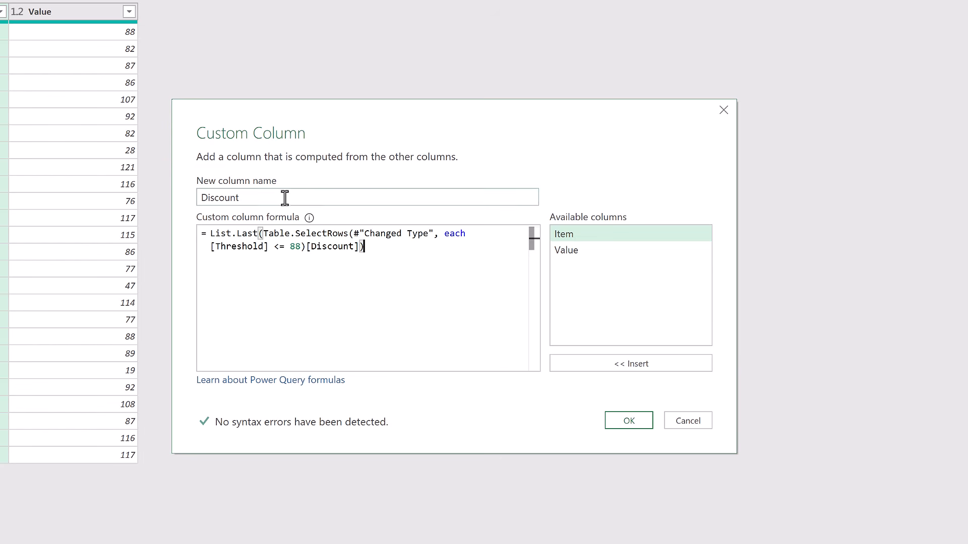
In the custom column formula, replace #"Changed Type" with Discount and the fixed 88 with [Value].
click(353, 234)
drag(353, 234, 433, 234)
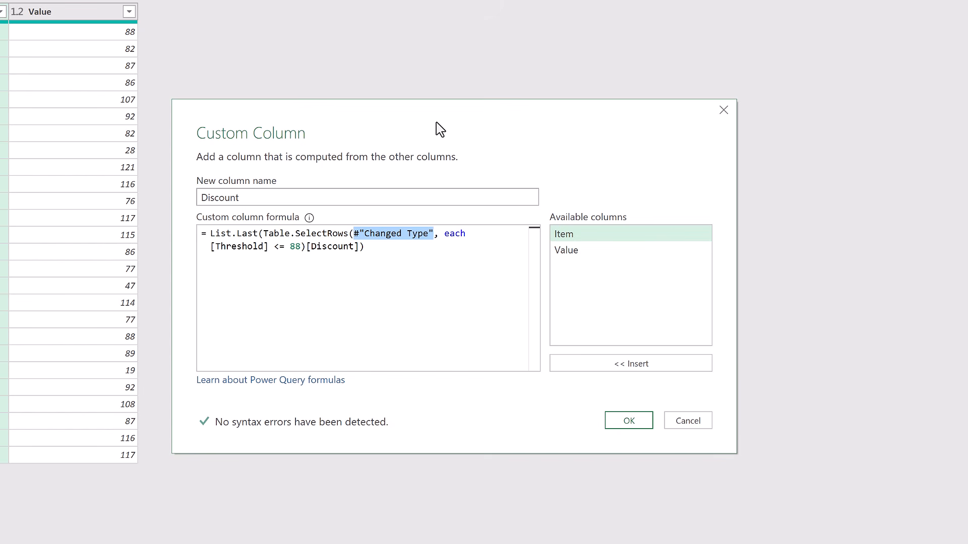
text(Discount)
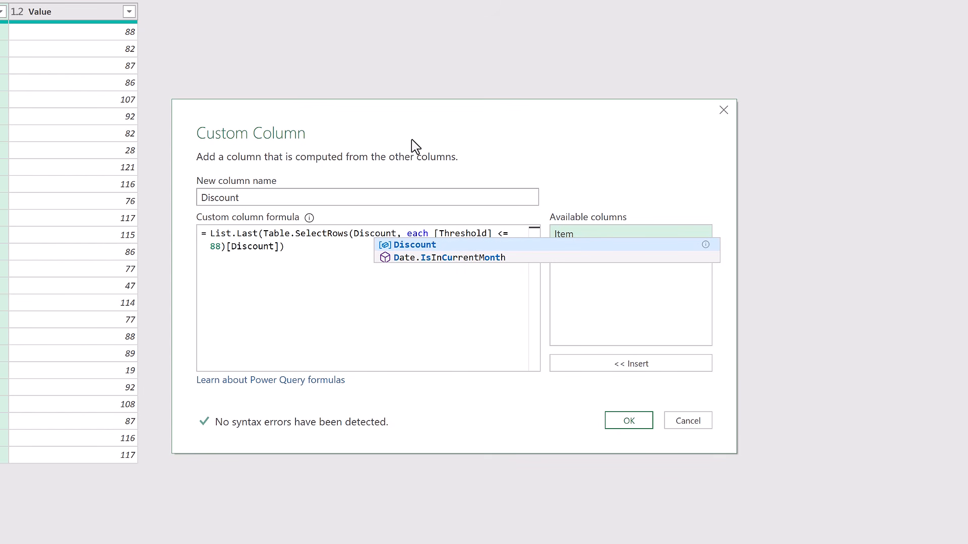
double_click(220, 250)
key(BackSpace)
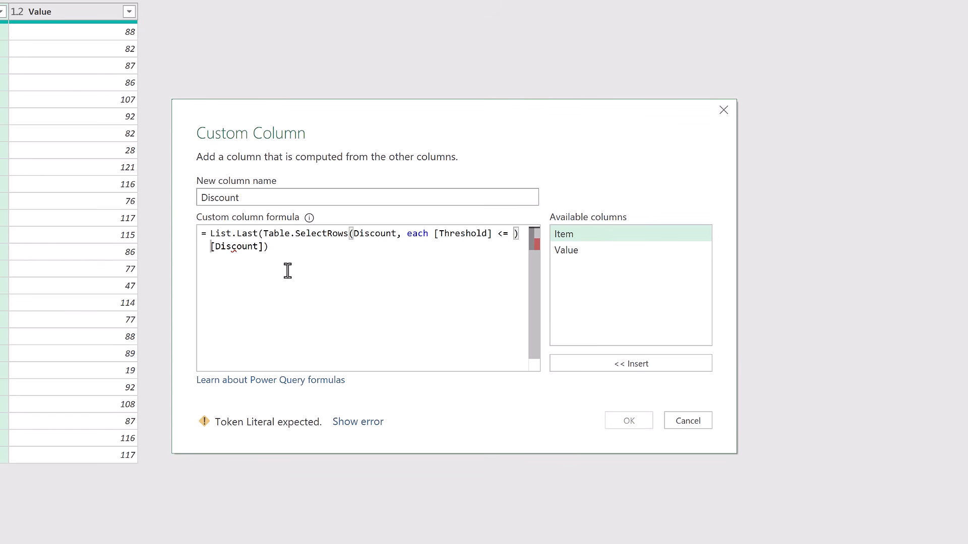
double_click(571, 252)
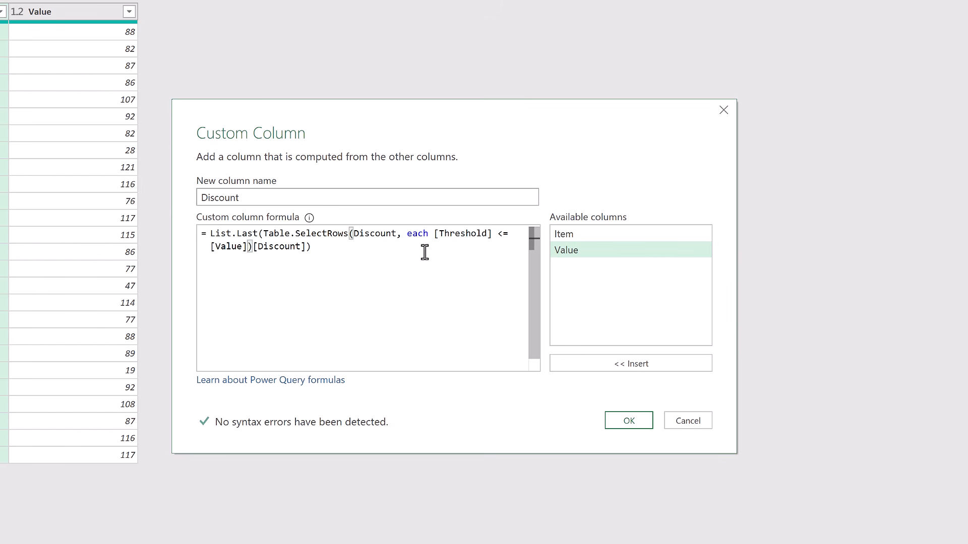
Replace each with (Row)=> and change [Threshold] to Row[Threshold] in the formula, and create the Discount column.
click(407, 235)
drag(409, 235, 428, 235)
key(Delete)
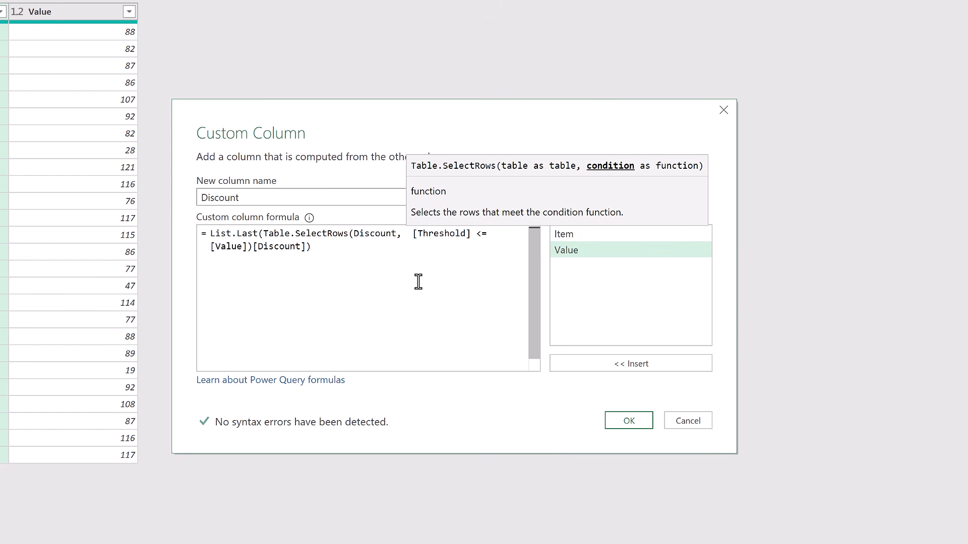
text(()
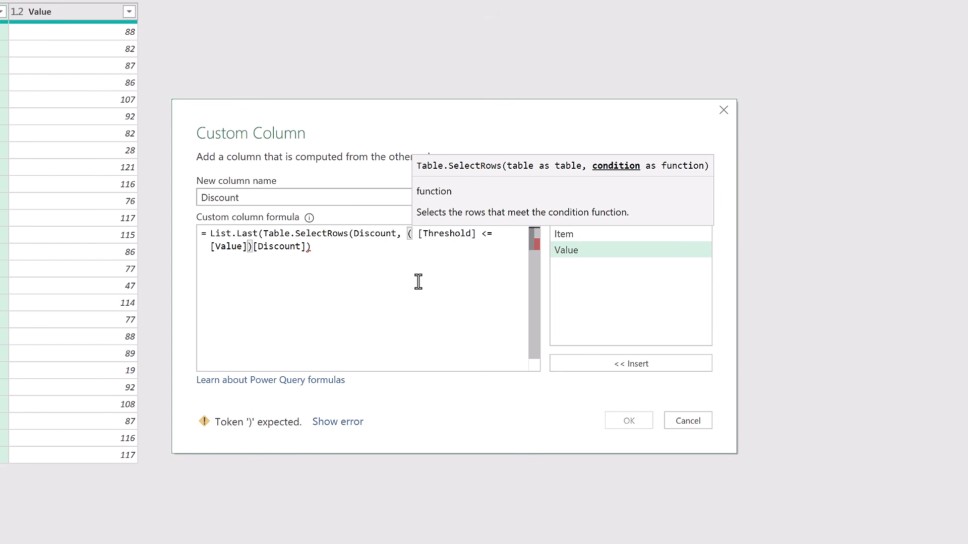
text(Row)
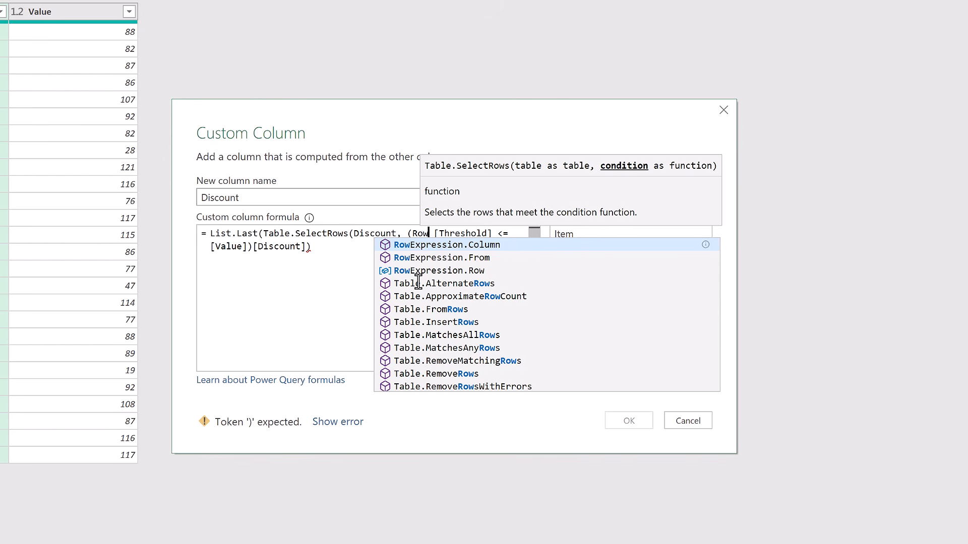
text())
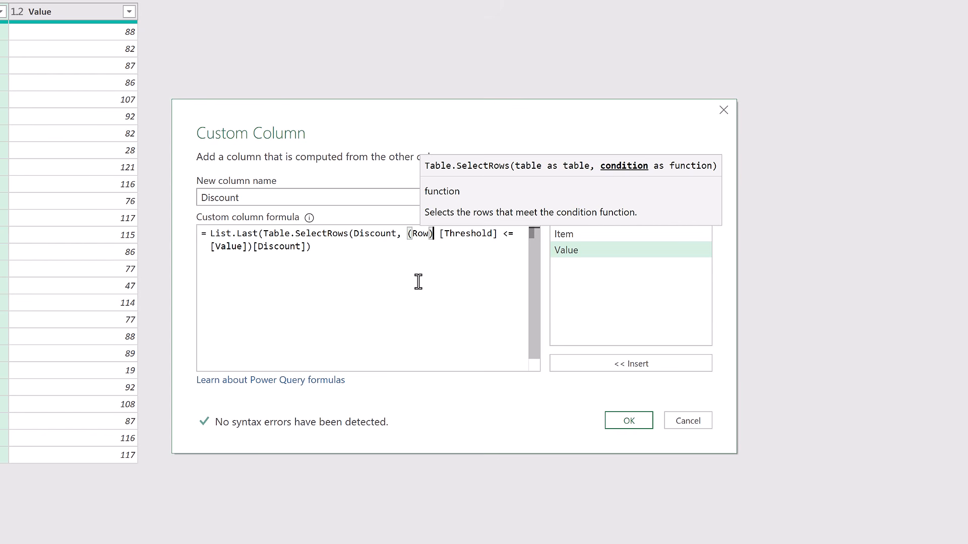
text(=>)
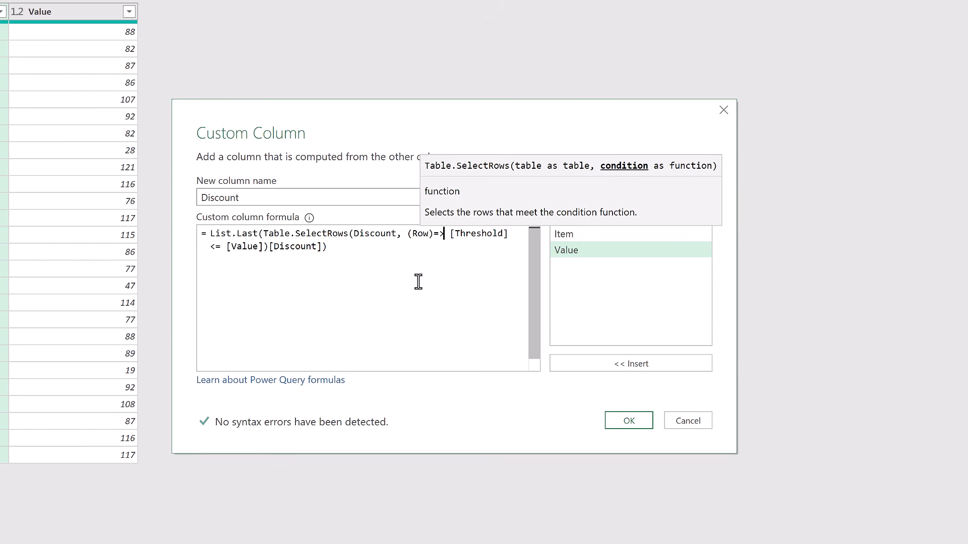
key(Right)
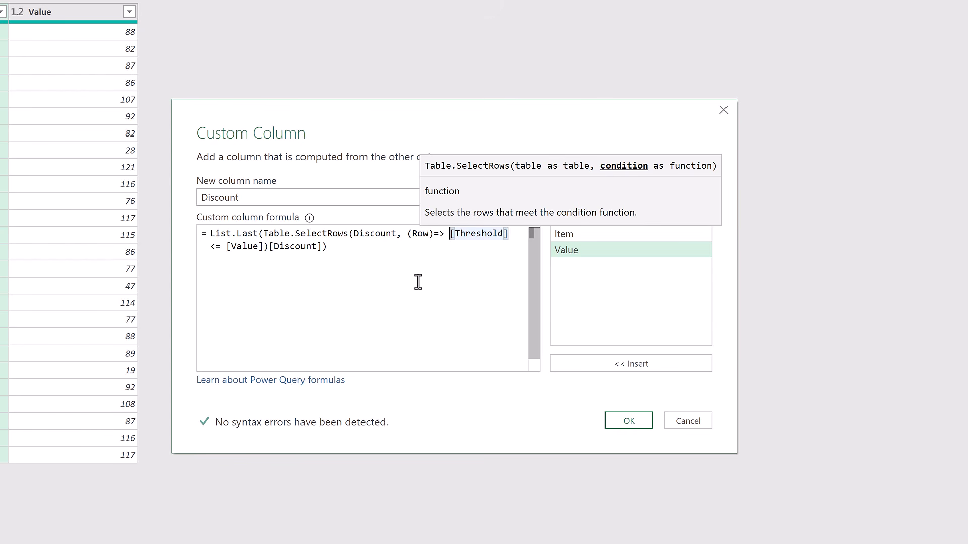
text(Row)
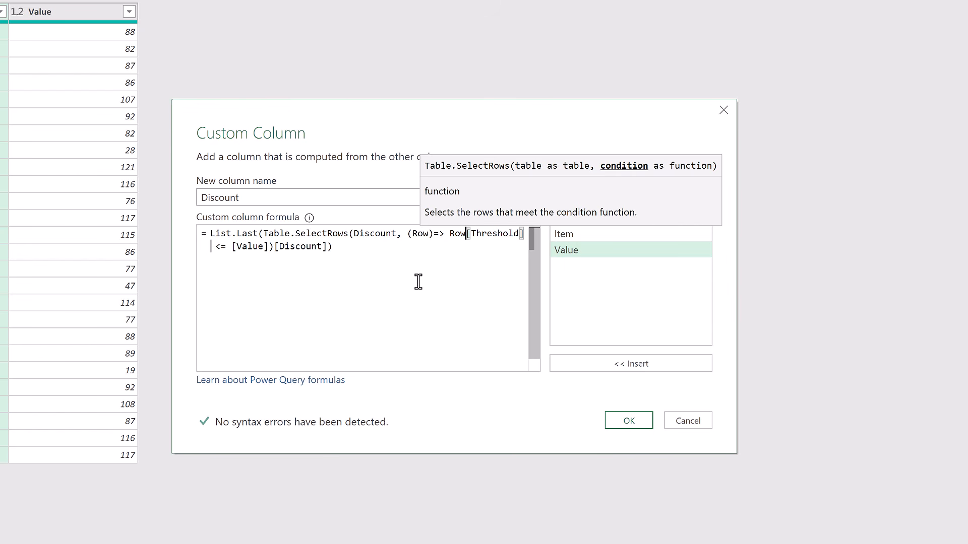
click(628, 424)
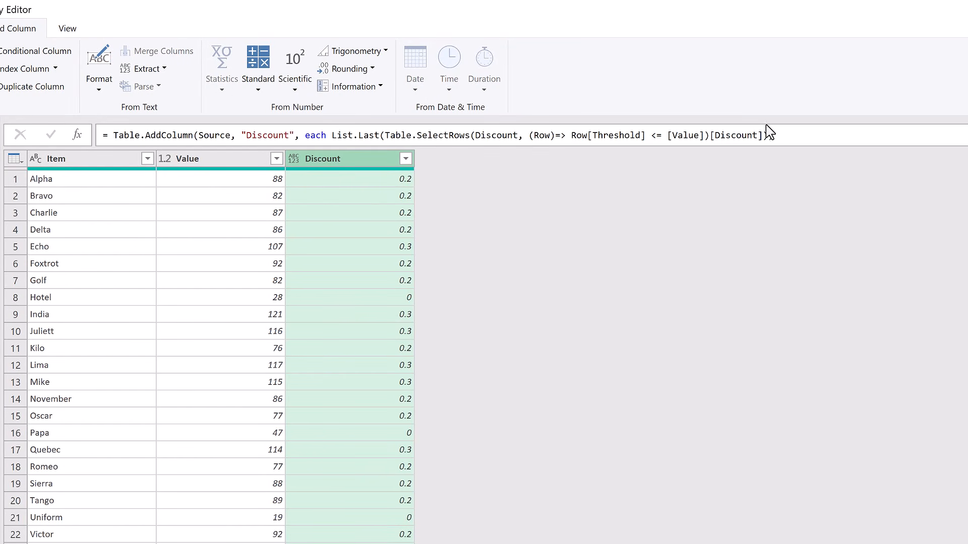
Add Percentage.Type as the column type argument in the Discount column's Table.AddColumn formula.
click(766, 136)
text(), P)
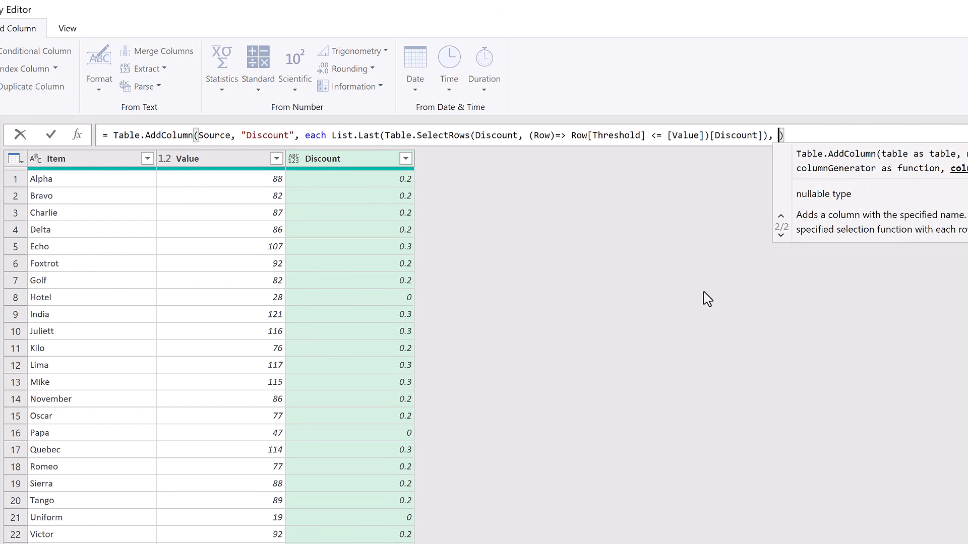
text(er)
key(Tab)
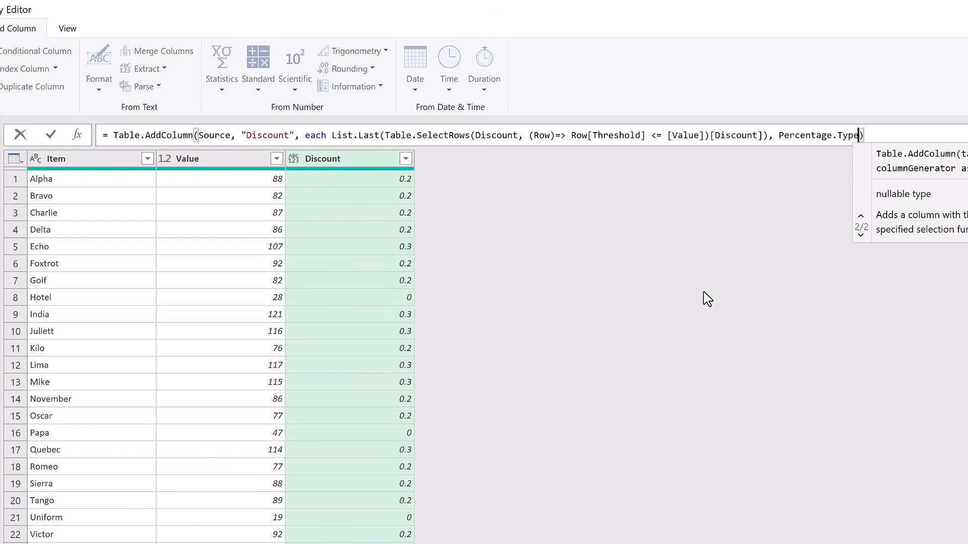
key(Return)
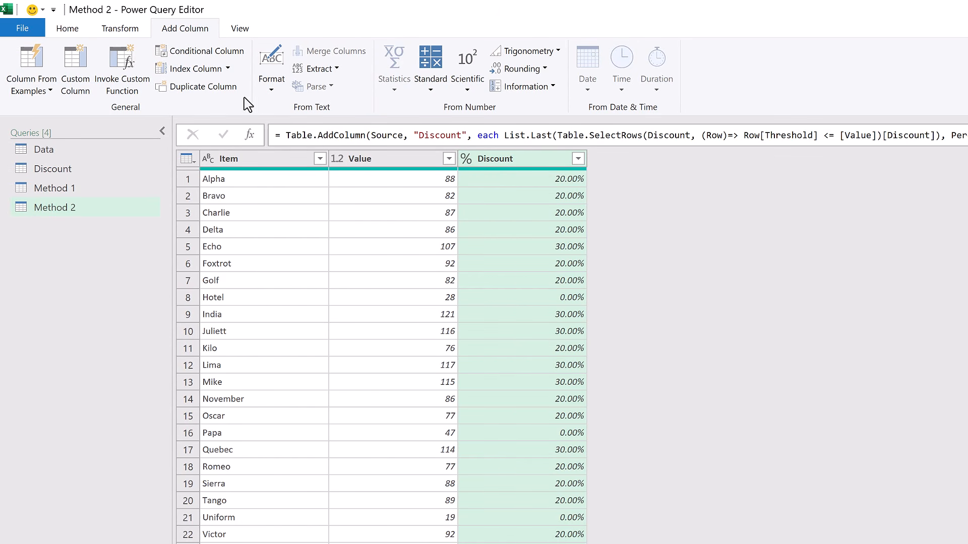
Add a custom column named Final Value with the formula [Value] * (1-[Discount]).
click(77, 71)
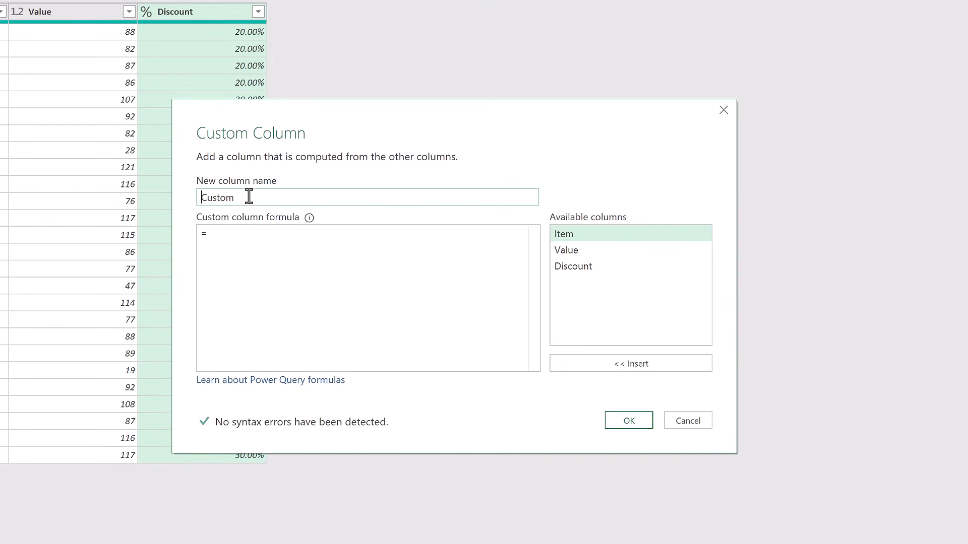
drag(350, 245, 189, 244)
text(Final Value)
click(224, 236)
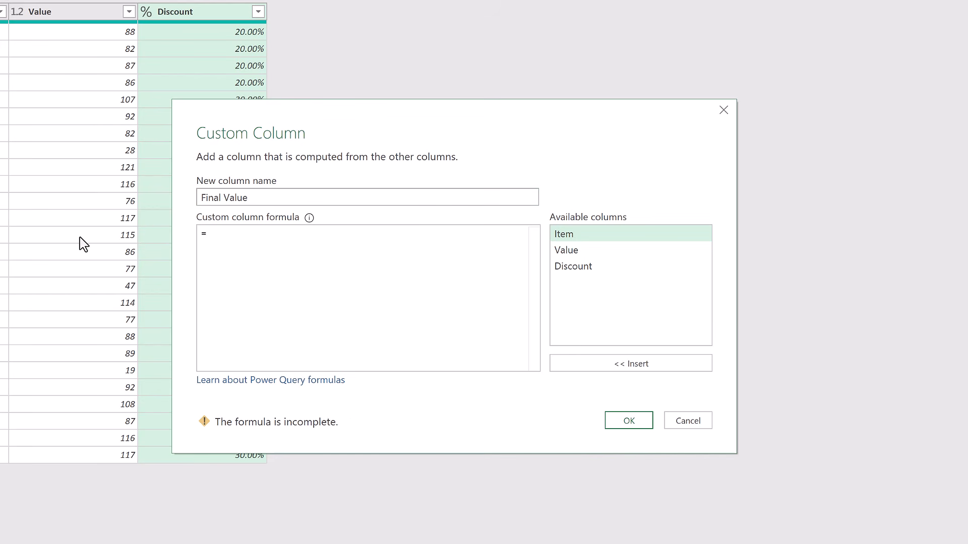
click(558, 252)
double_click(577, 258)
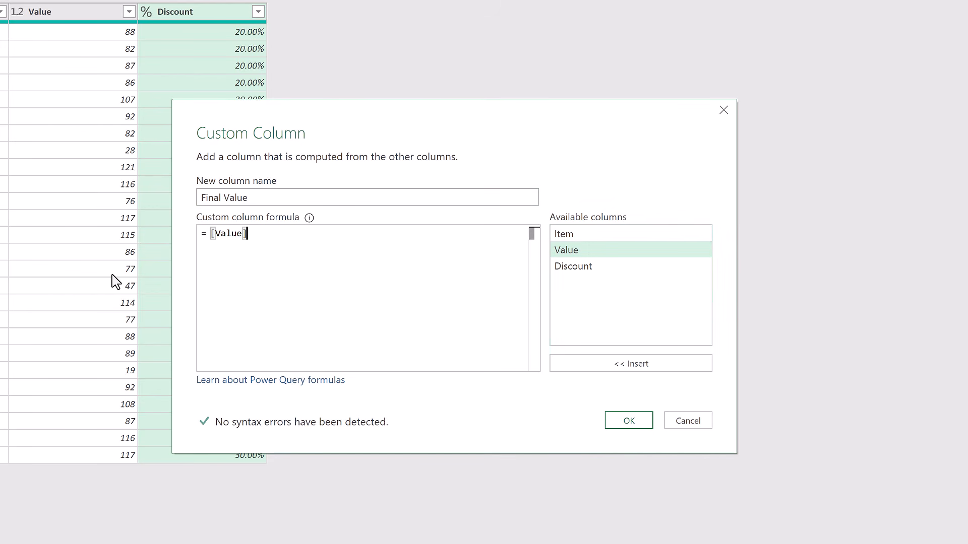
text(* (1-)
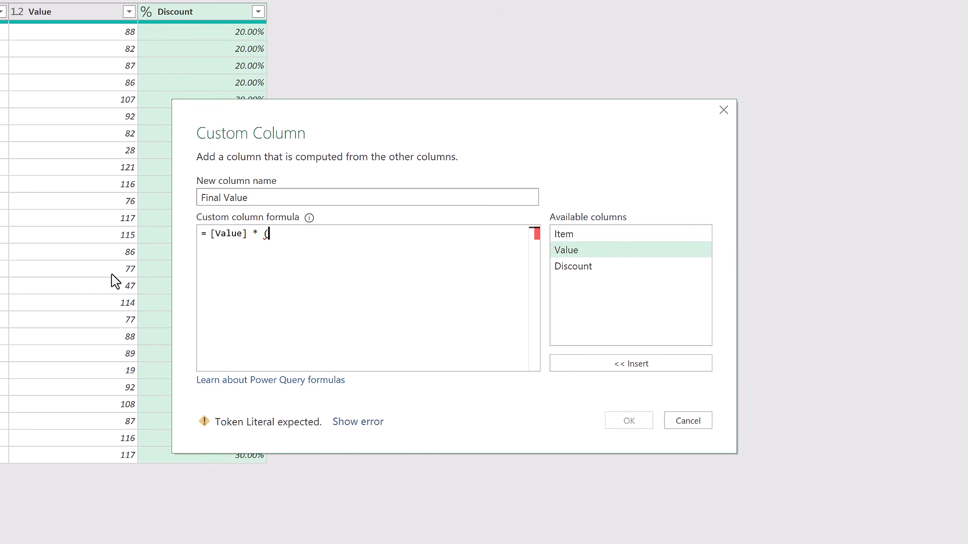
double_click(574, 266)
text())
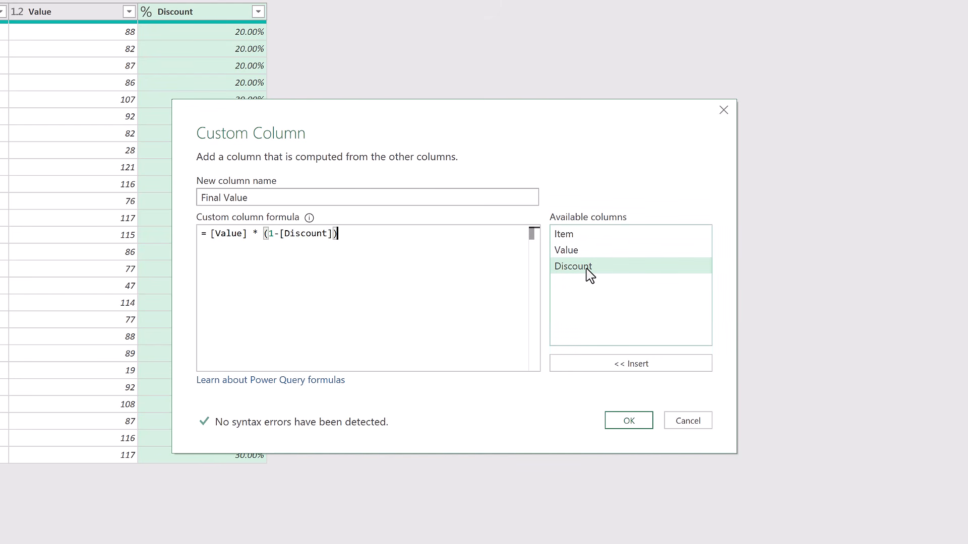
click(631, 425)
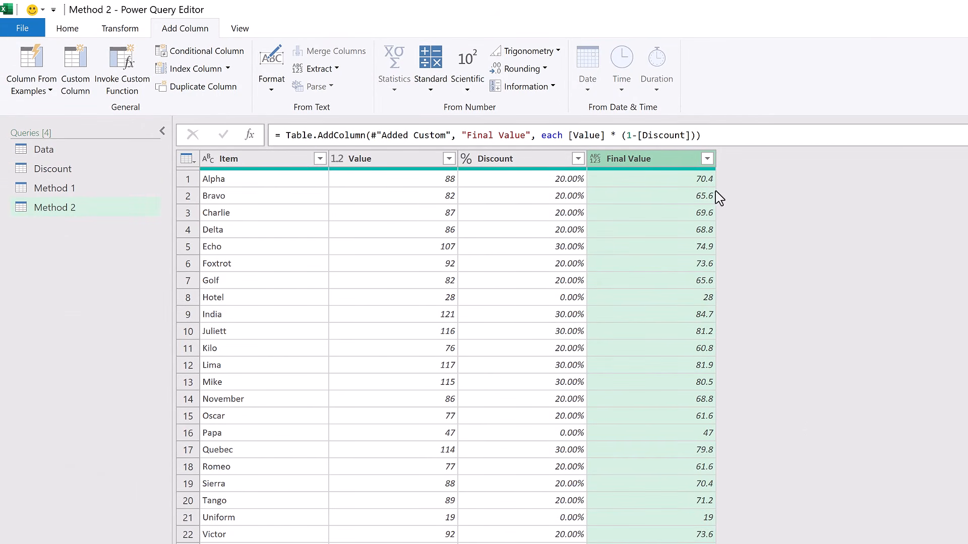
Add type number as the column type argument in the Final Value column's Table.AddColumn formula.
click(697, 135)
text(, type nu)
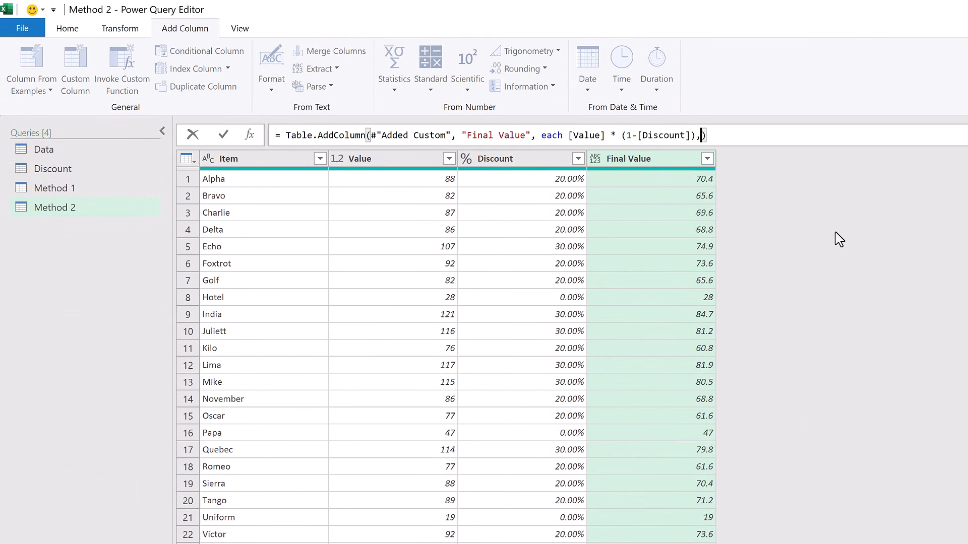
text(mber)
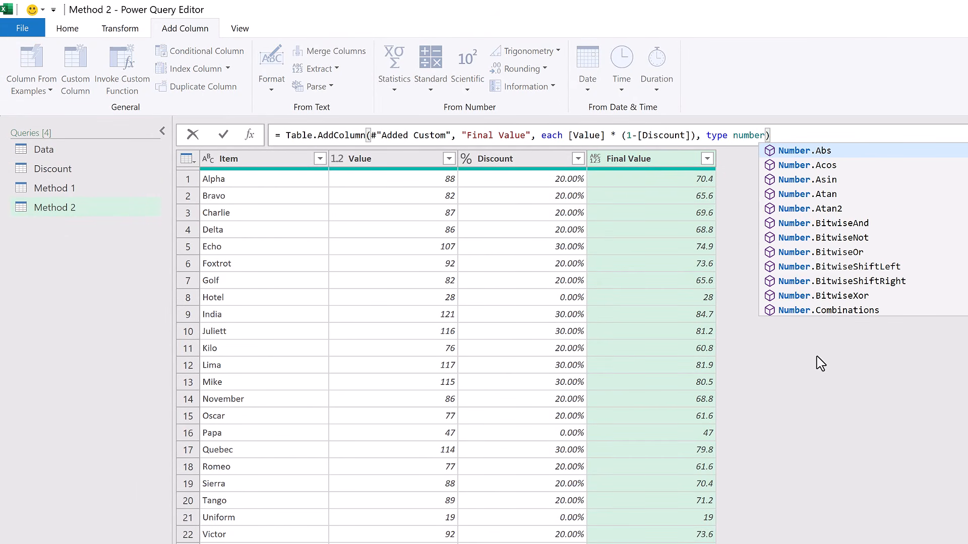
key(Return)
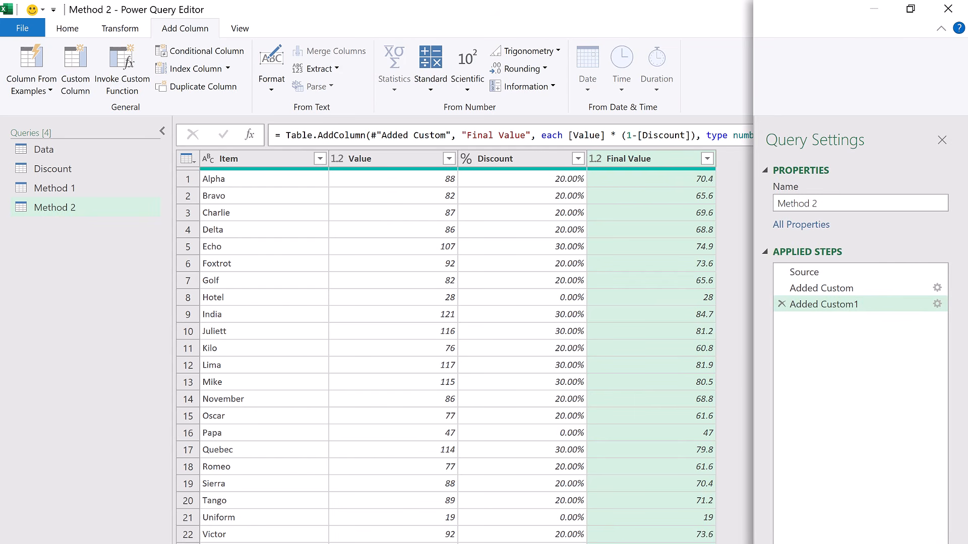
Add a step to the Discount query with the formula Table.Buffer(#"Changed Type"), and check the Method 1 and Method 2 queries.
click(812, 292)
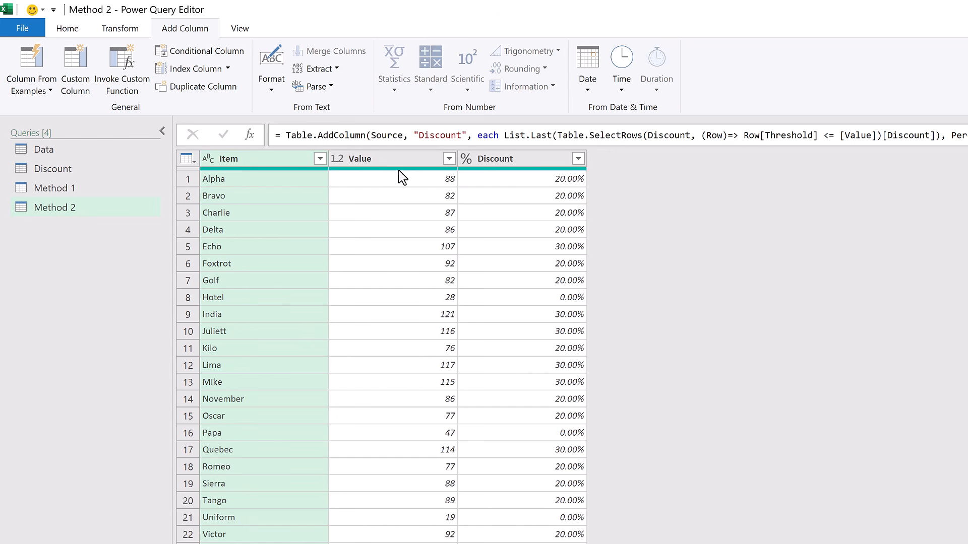
click(66, 172)
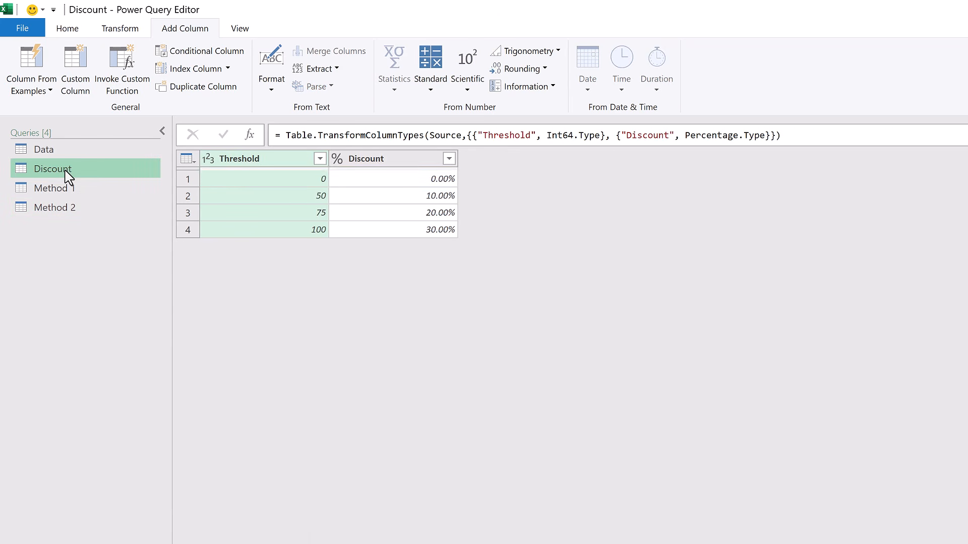
click(249, 136)
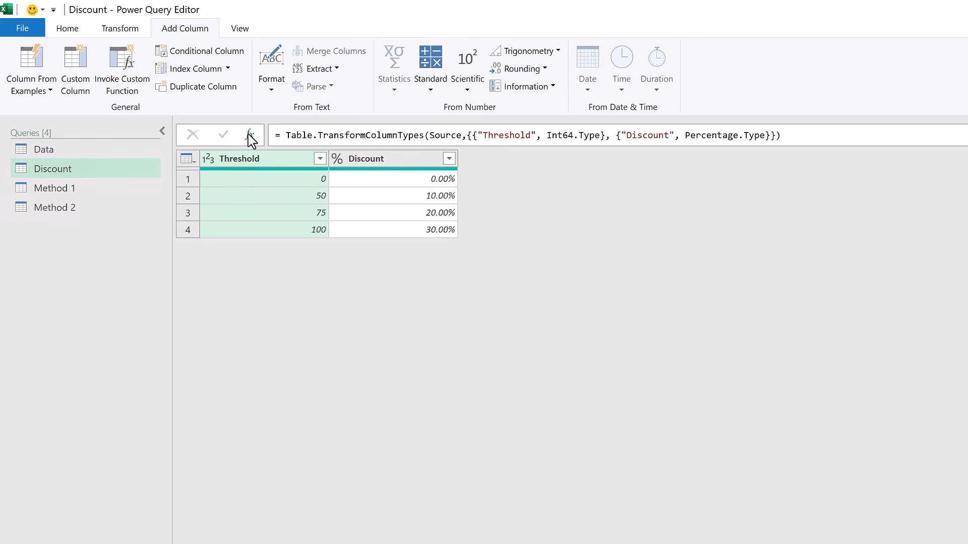
click(285, 136)
text(Table.Buffe)
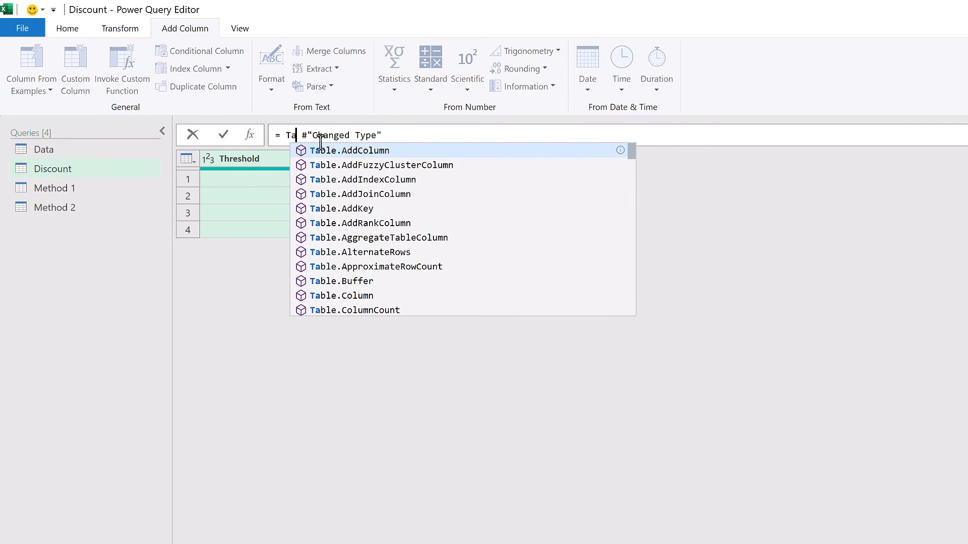
text(r()
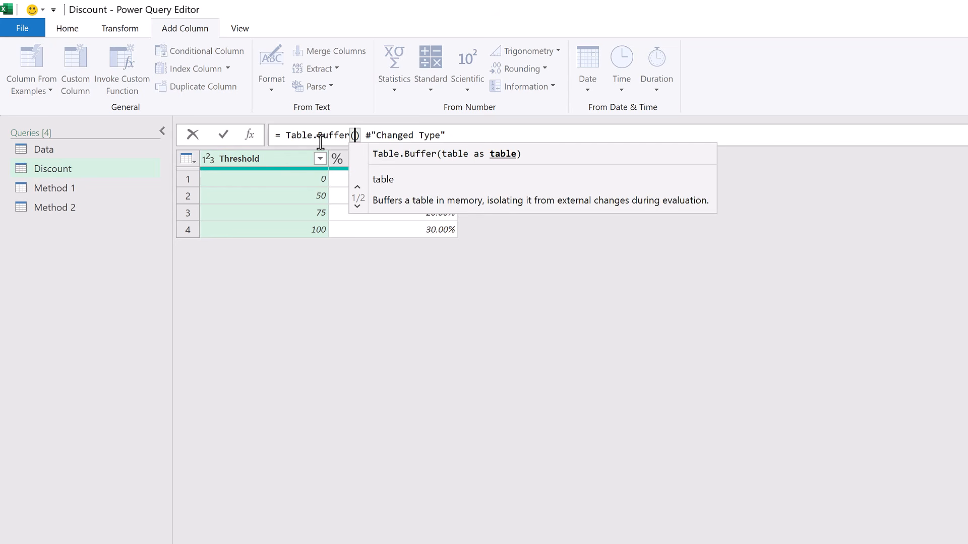
click(437, 136)
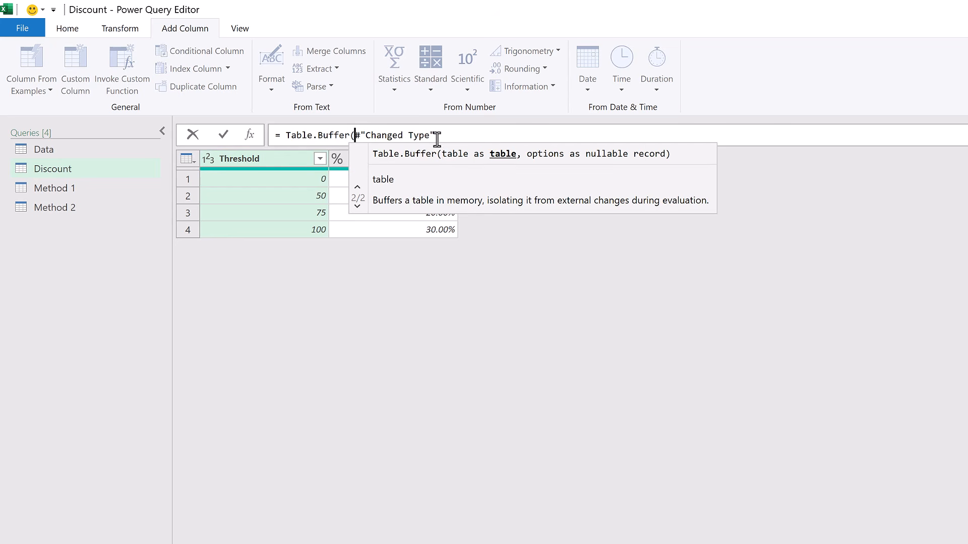
text())
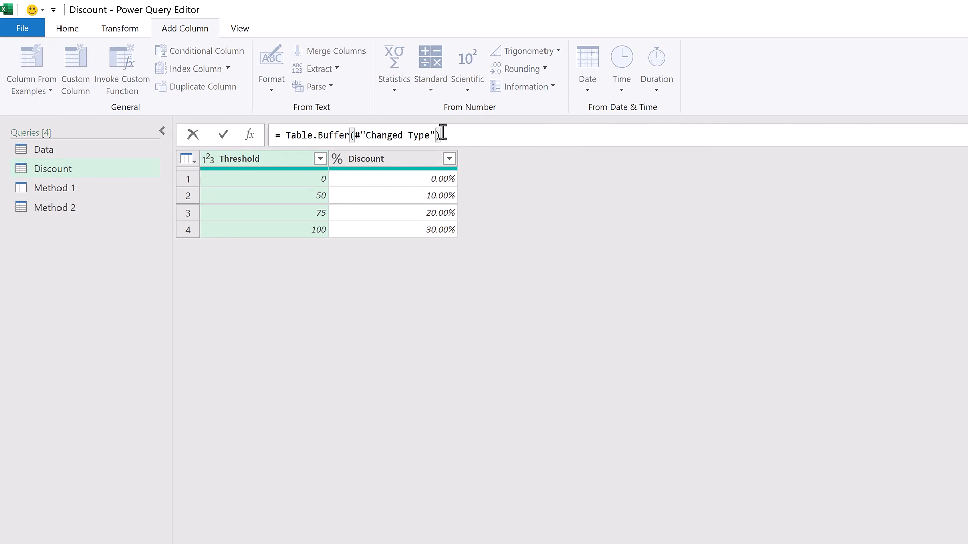
click(223, 135)
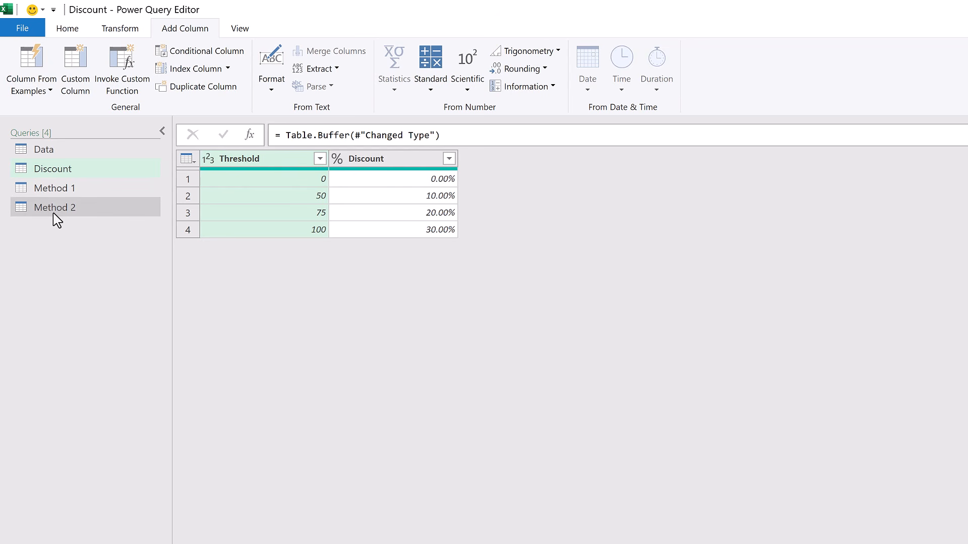
click(56, 189)
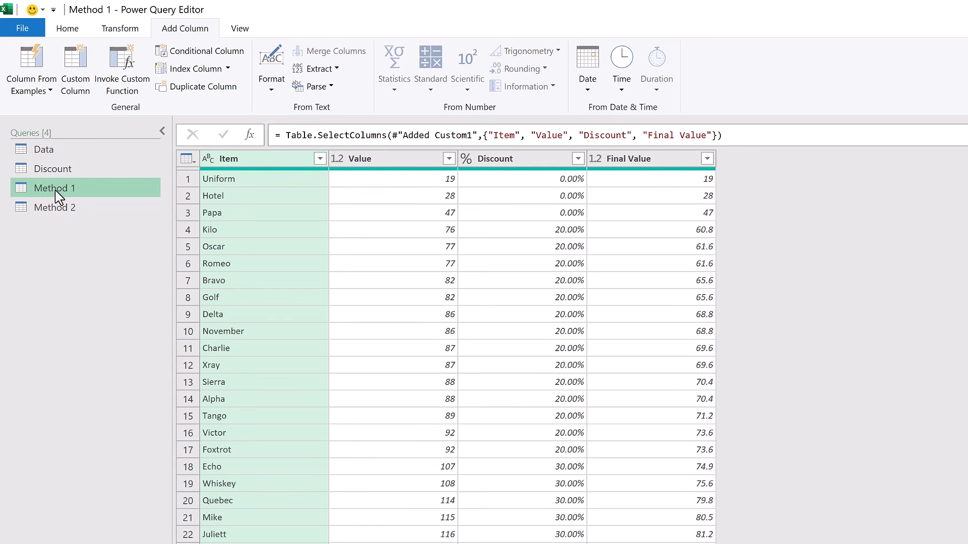
click(57, 204)
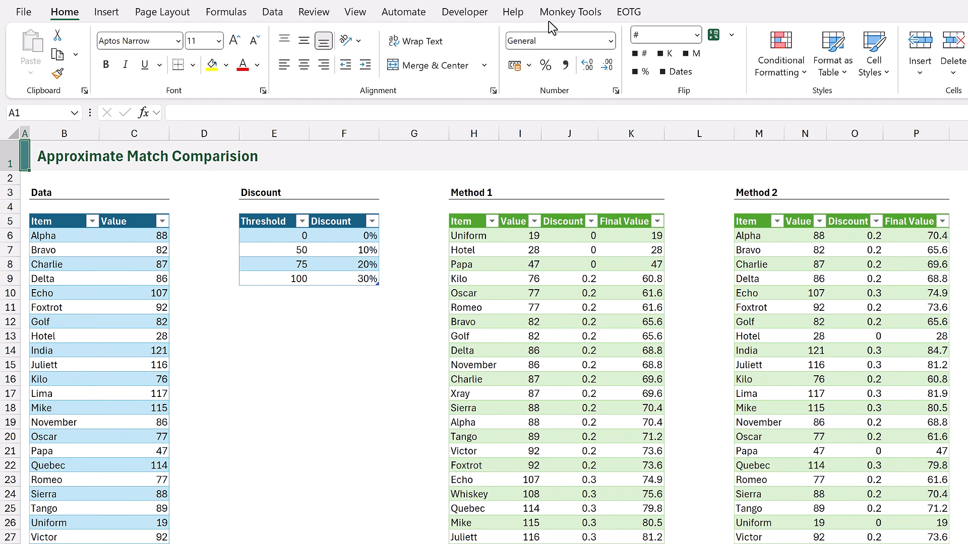
Benchmark the Method 1 query with TimeSleuth, charting variation over 10 trials and running a detailed refresh.
click(563, 14)
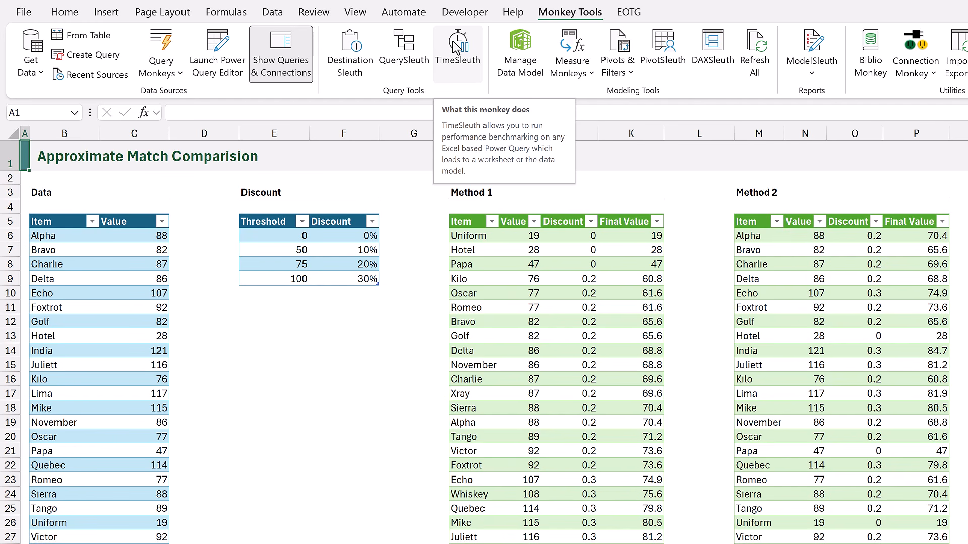
click(456, 48)
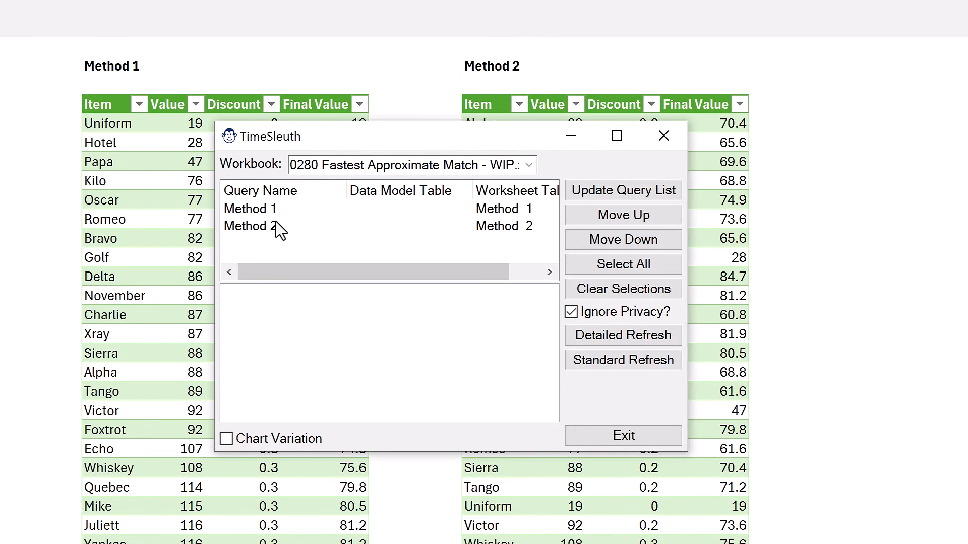
click(253, 209)
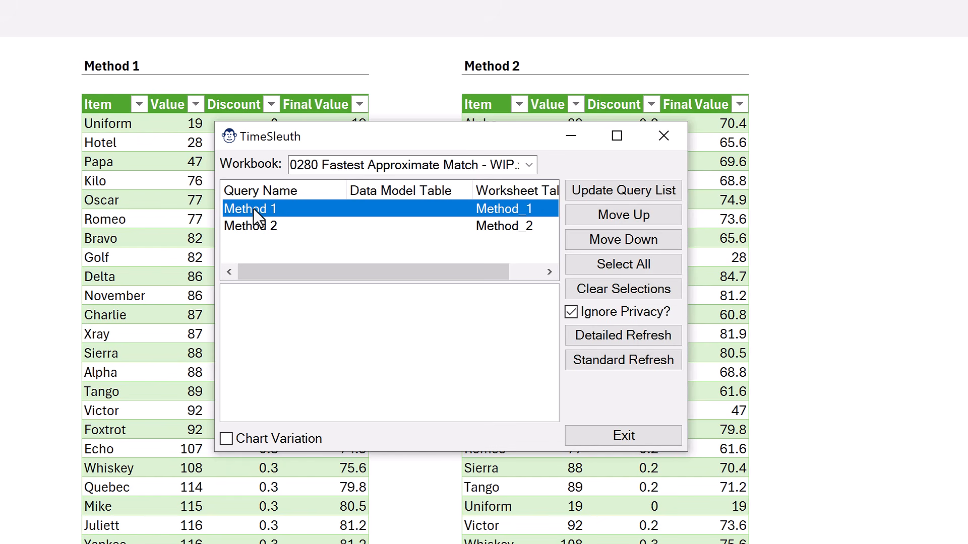
click(226, 441)
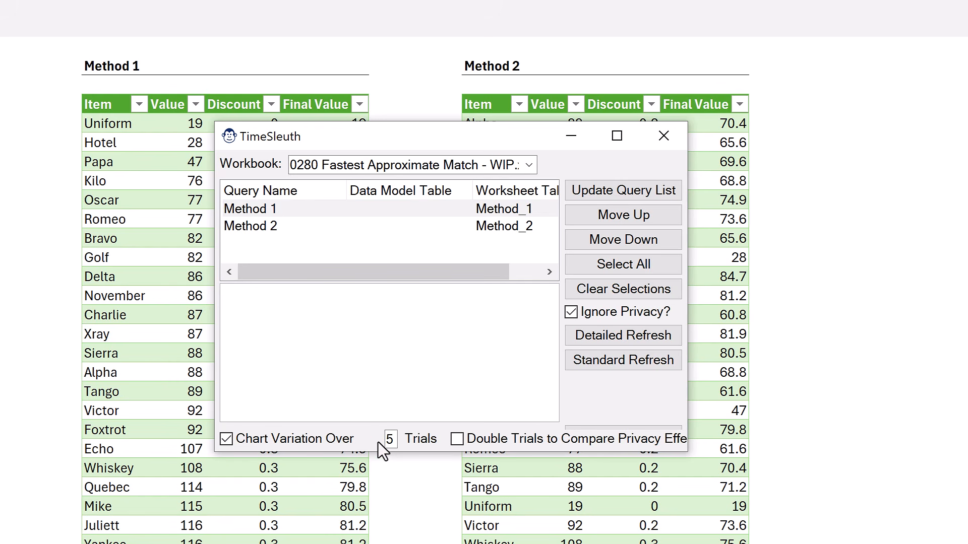
double_click(391, 438)
text(10)
click(611, 336)
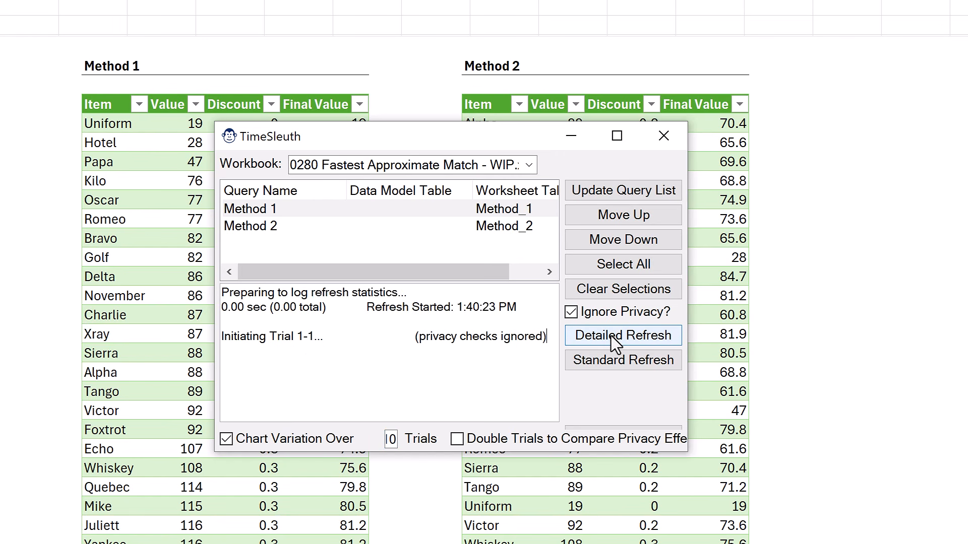